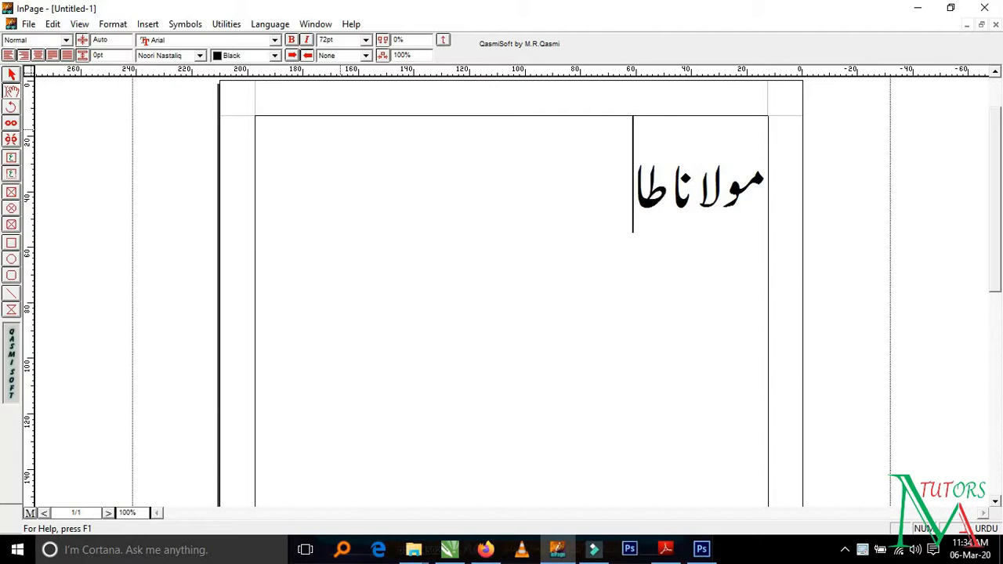
- Continue the Urdu heading on the page after "مولانا" so that it reads "مولانا طارق جمیل"
key("BackSpace")
type("ار")
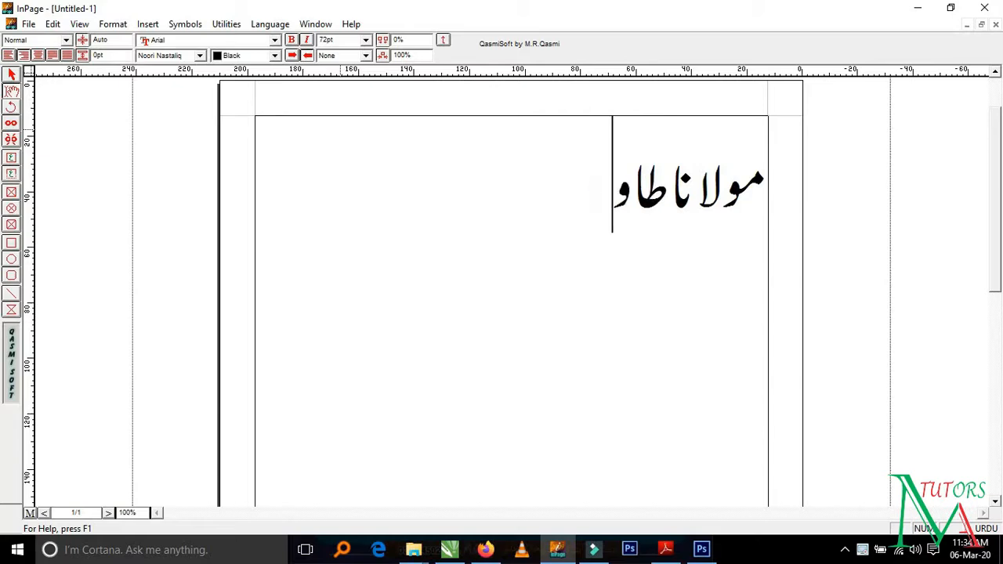
type("ق")
key("BackSpace")
key("BackSpace")
key("BackSpace")
type("ار")
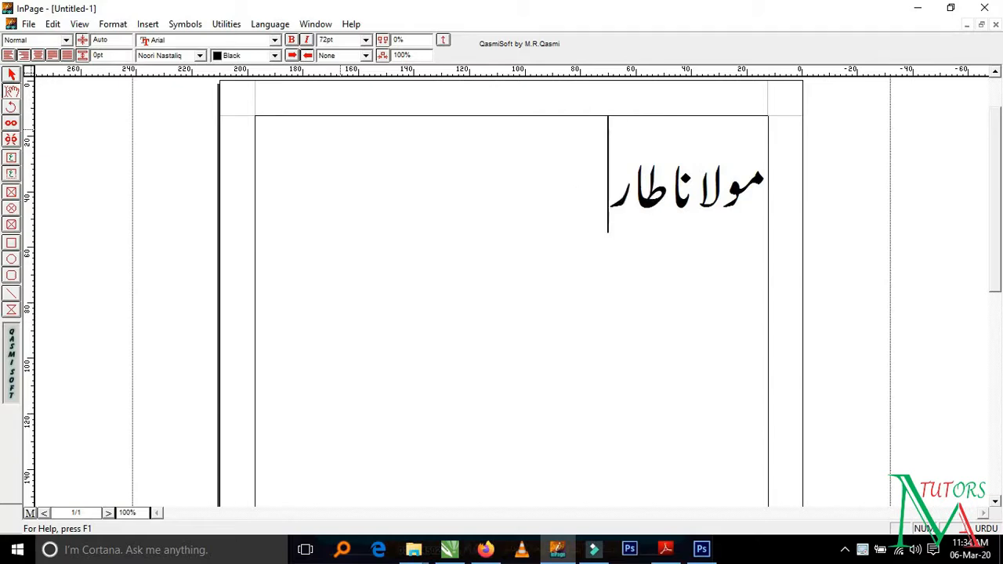
type("ق جا")
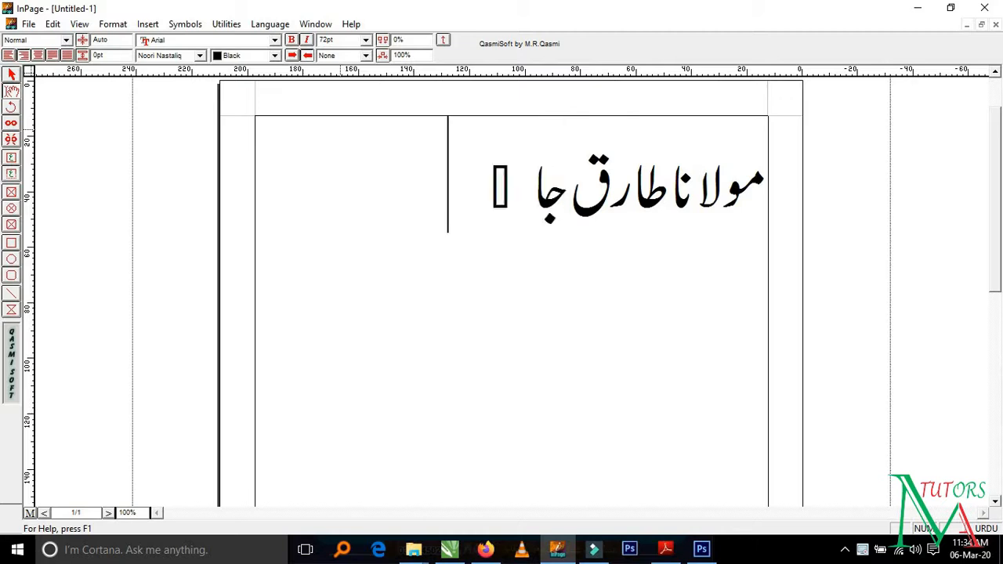
key("BackSpace")
type("میل")
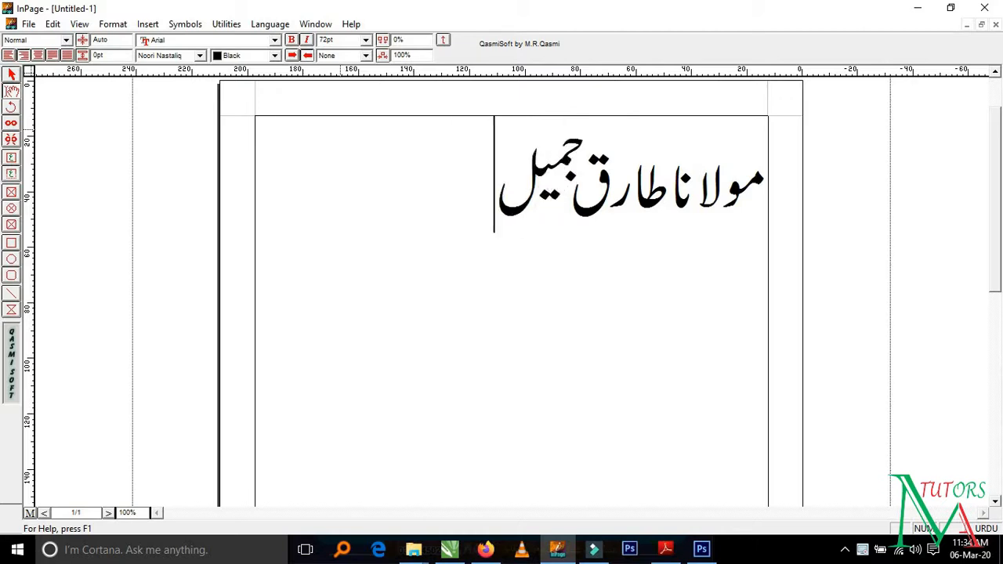
type(" صا")
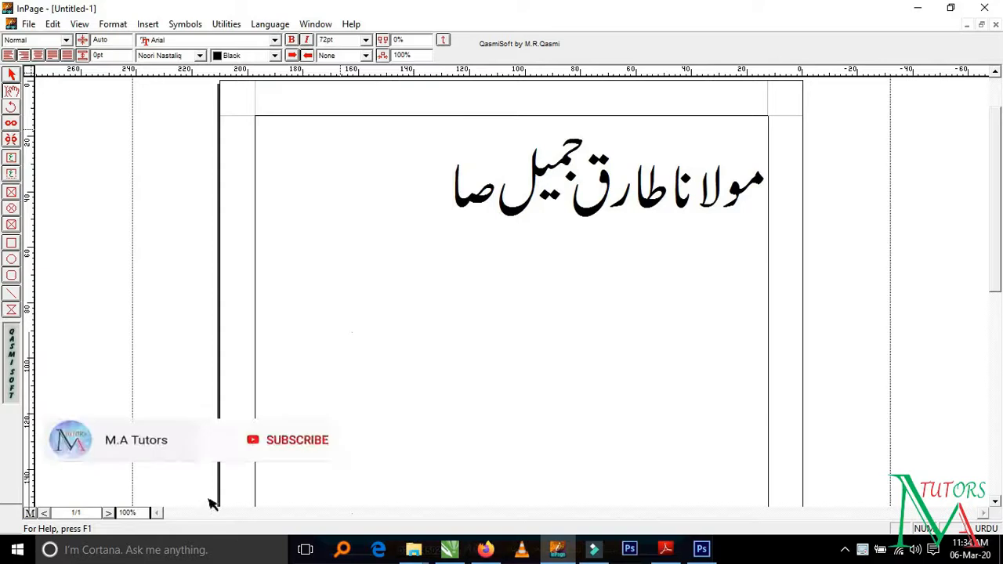
type("ض")
- Complete the heading with the word "صاحب", correcting the mistyped letters before its ending
key("BackSpace")
type("ضب")
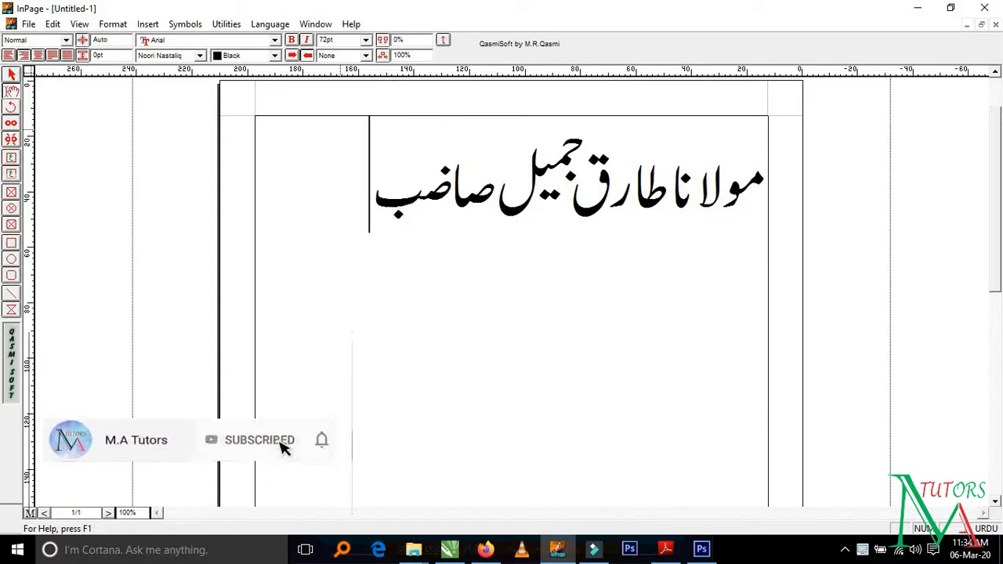
key("BackSpace")
key("BackSpace")
type("حب")
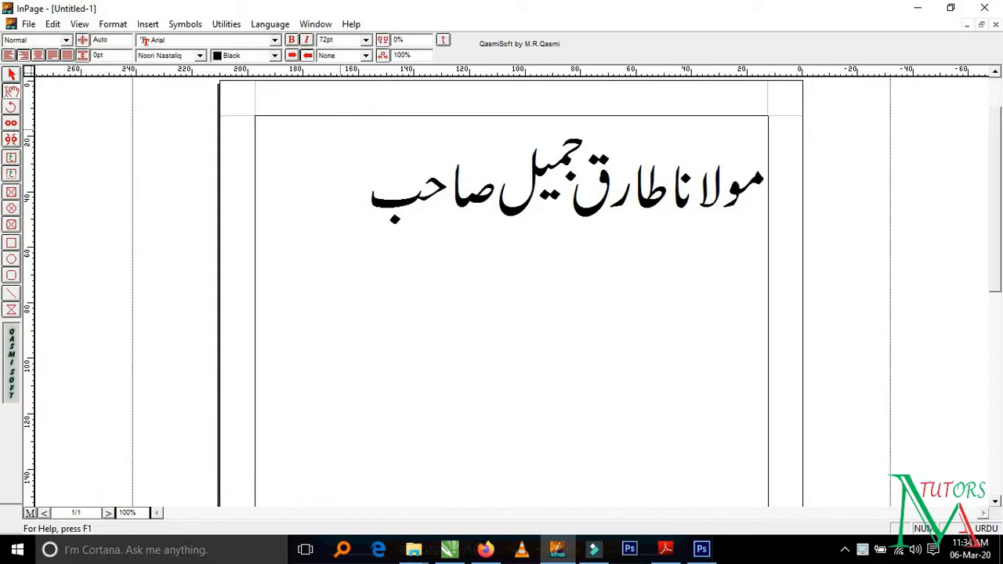
- Start exporting the page as a picture and set the file type to Encapsulated PostScript Files
left_click(28, 24)
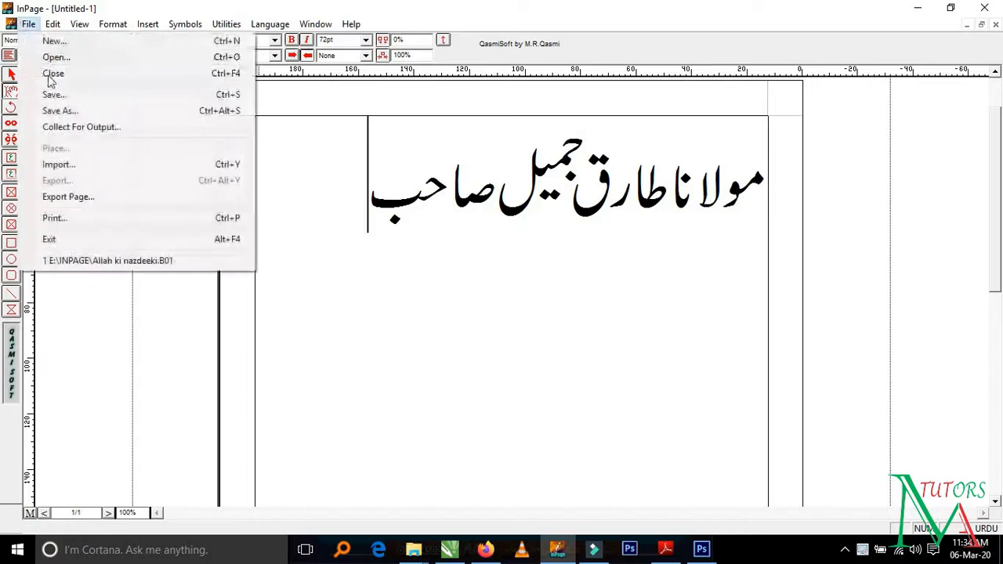
left_click(71, 196)
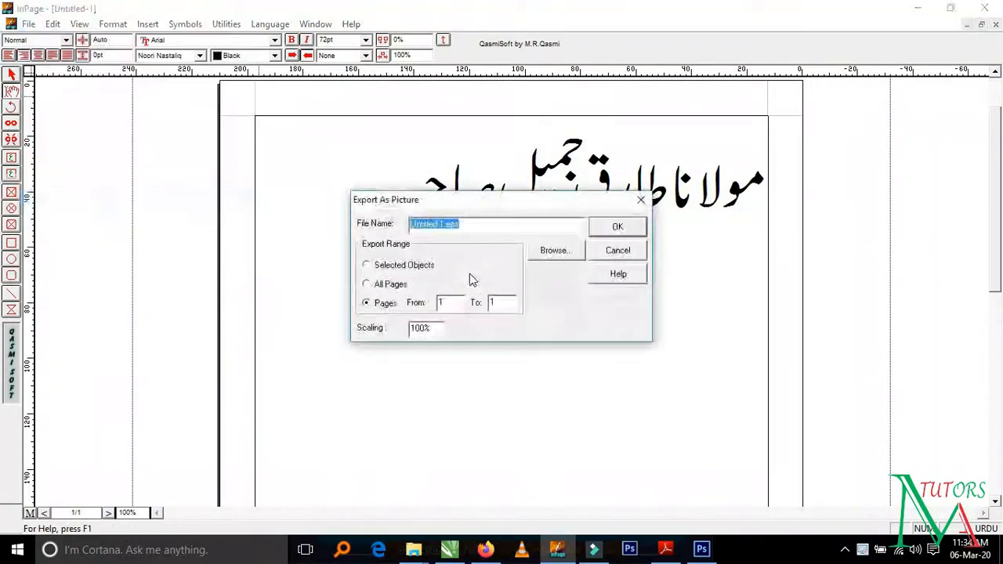
left_click(559, 256)
left_click(568, 351)
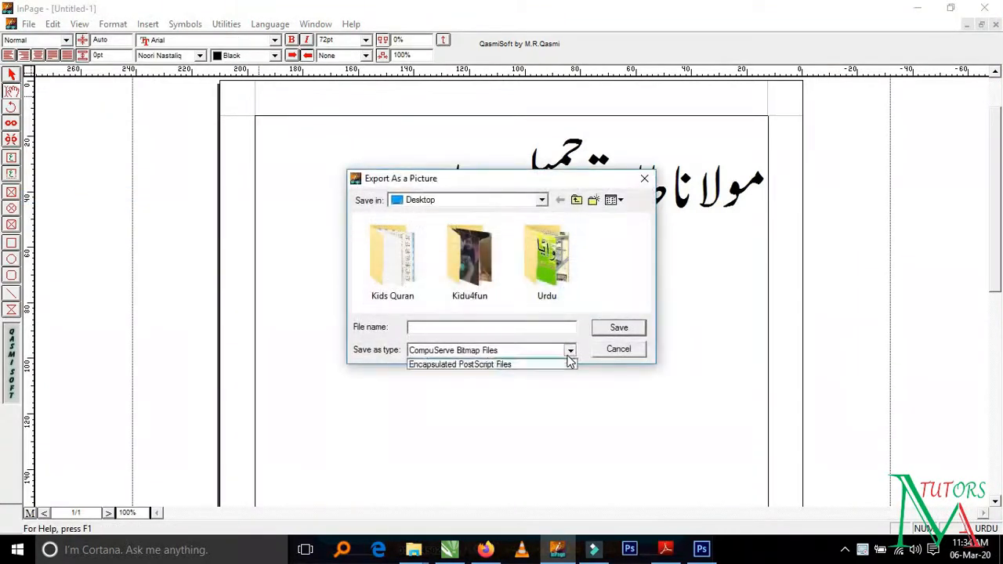
left_click(503, 373)
left_click(495, 328)
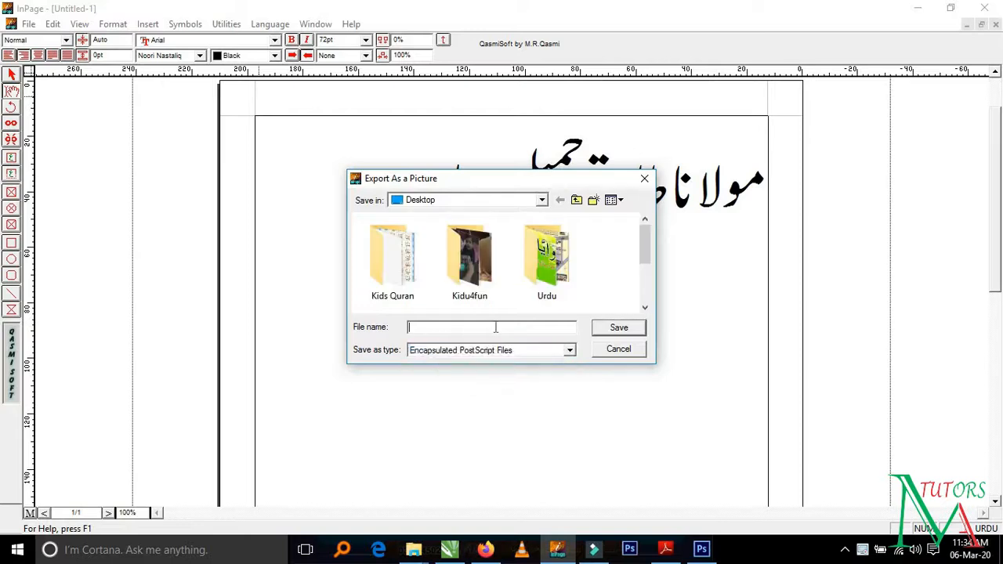
type("aa")
key("BackSpace")
key("BackSpace")
key("BackSpace")
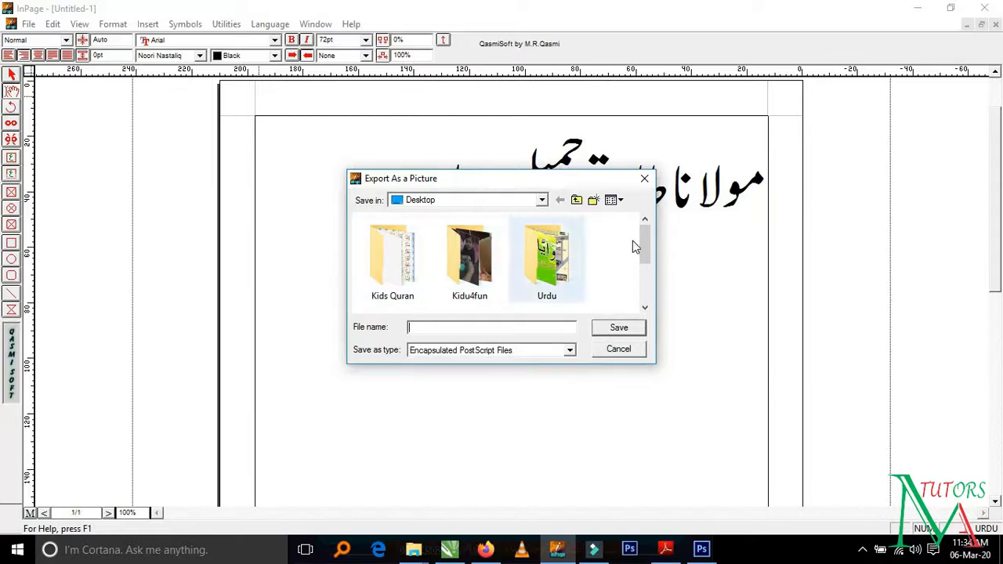
- Export the page over the existing EPS file vvvv on the Desktop, agreeing to replace it
left_click_drag(649, 243, 649, 296)
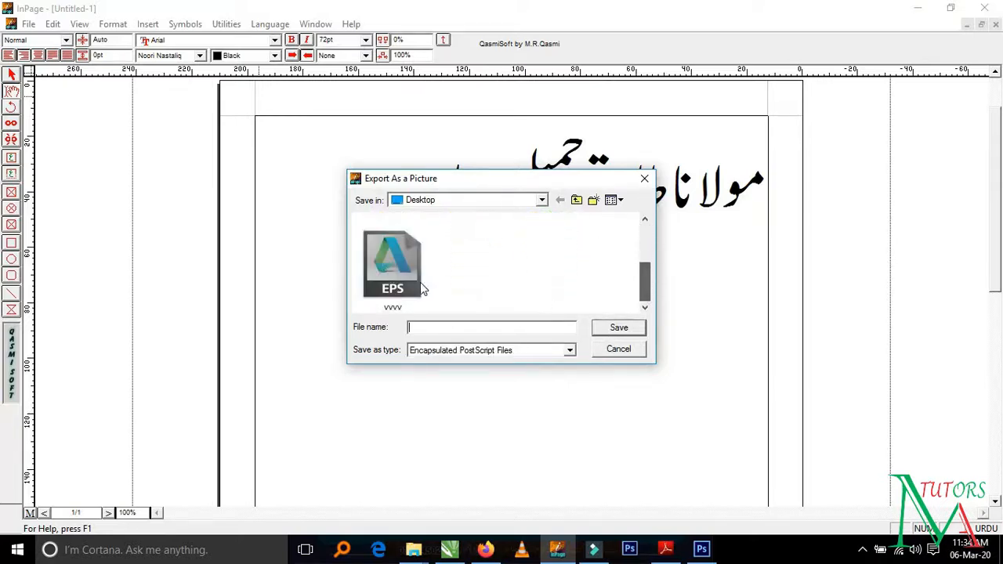
left_click(392, 267)
left_click(602, 329)
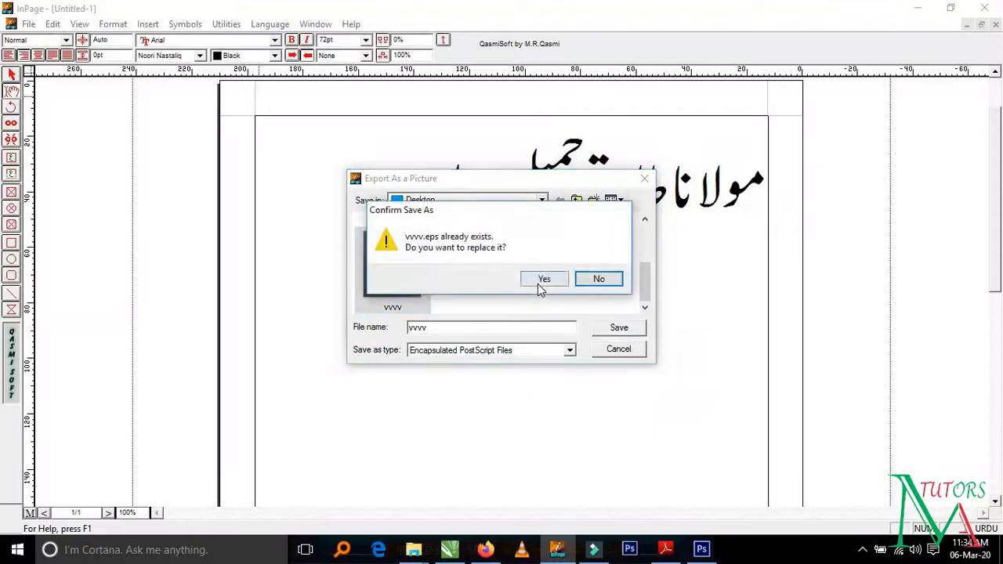
left_click(537, 280)
left_click(617, 227)
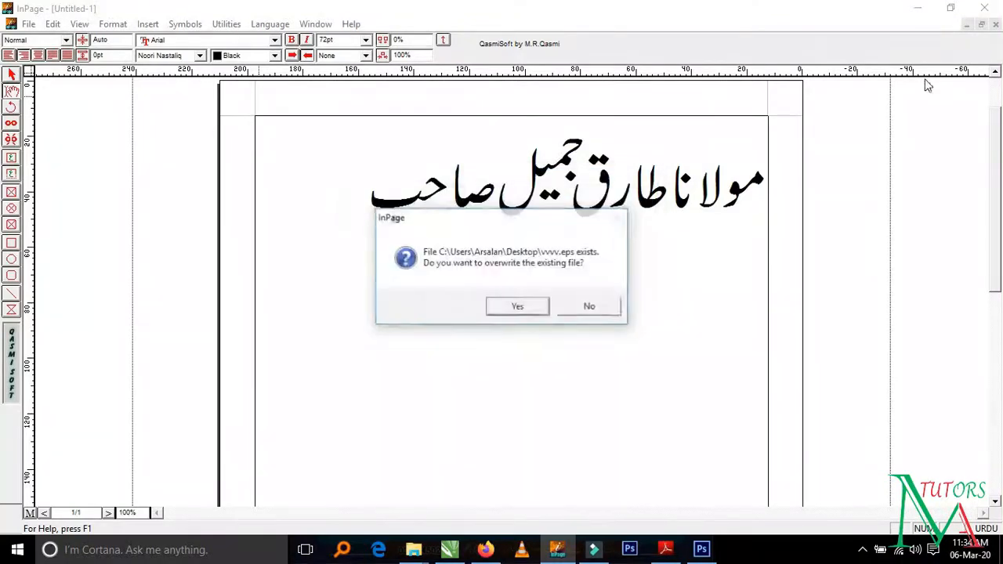
left_click(520, 306)
- Switch to Photoshop and open the exported vvvv EPS file from the Desktop
left_click(918, 8)
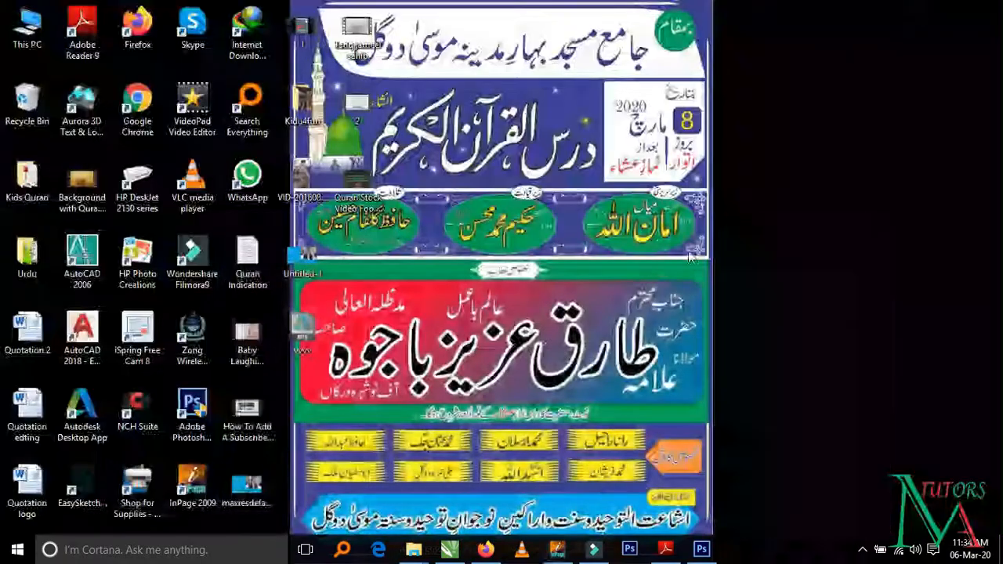
left_click(702, 549)
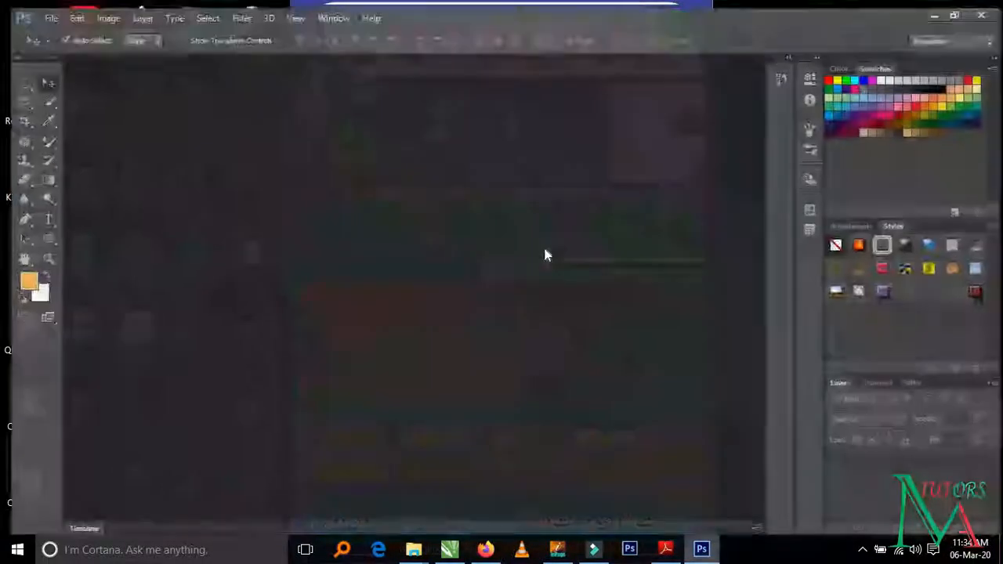
left_click(37, 11)
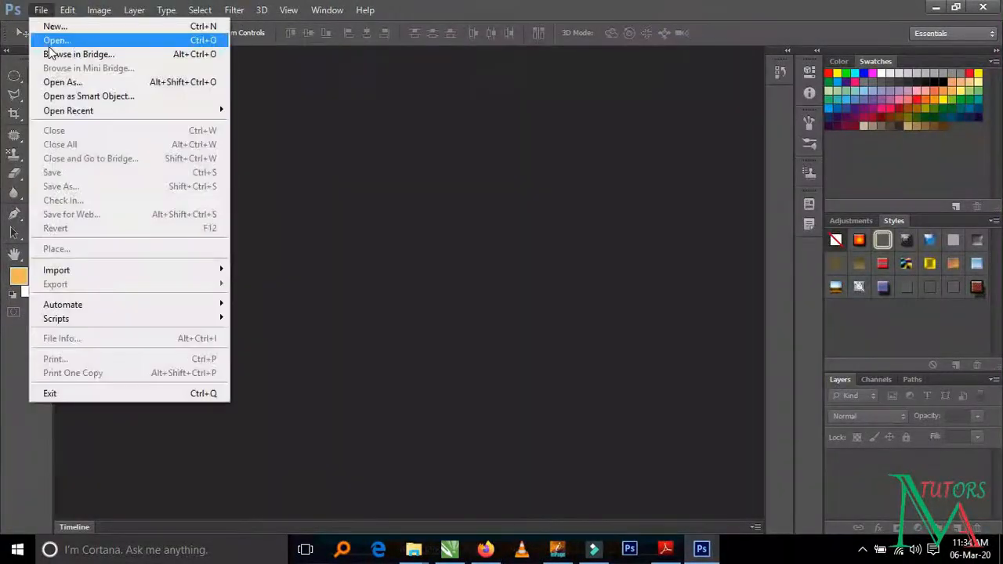
left_click(49, 38)
left_click(464, 333)
key("v")
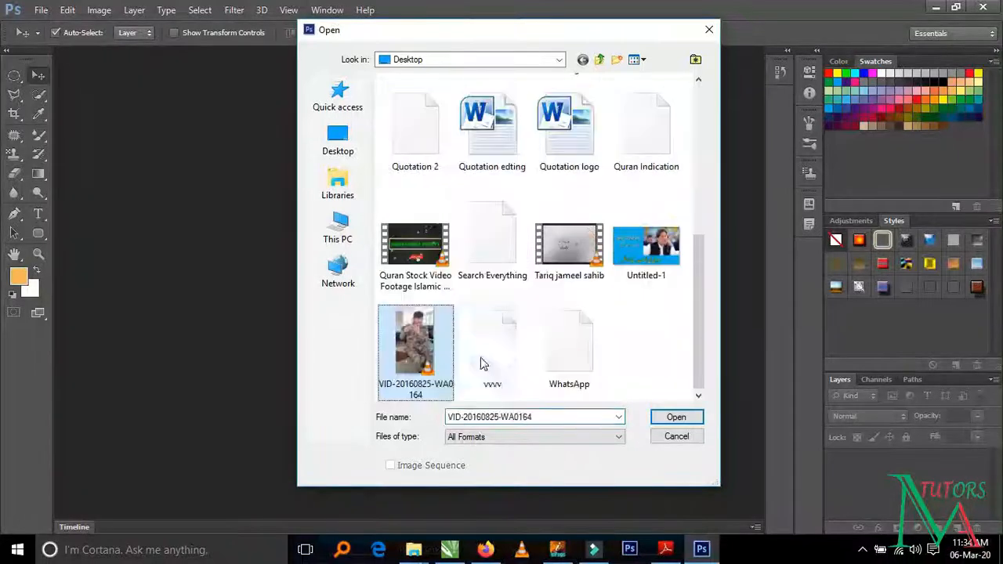
left_click(487, 363)
double_click(488, 363)
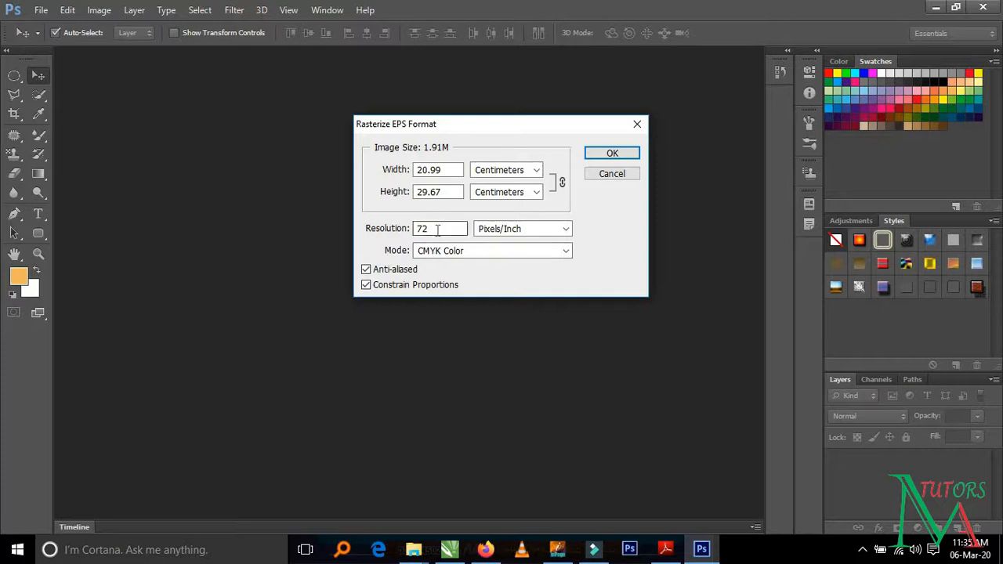
- Rasterize the EPS at 300 pixels/inch in RGB Color mode and move the heading slightly down the canvas
left_click_drag(437, 230, 364, 235)
type("300")
left_click(481, 252)
left_click(466, 278)
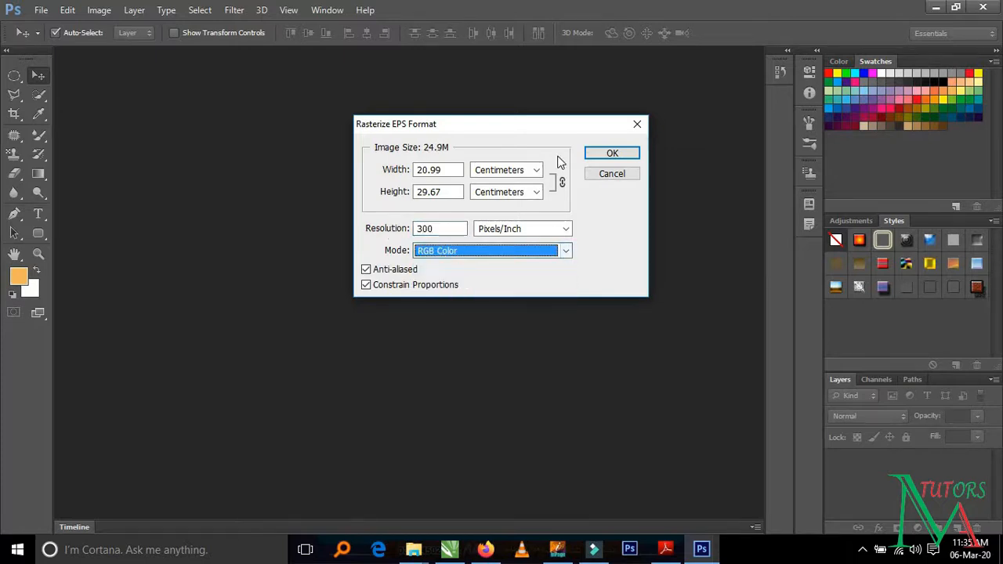
left_click(595, 156)
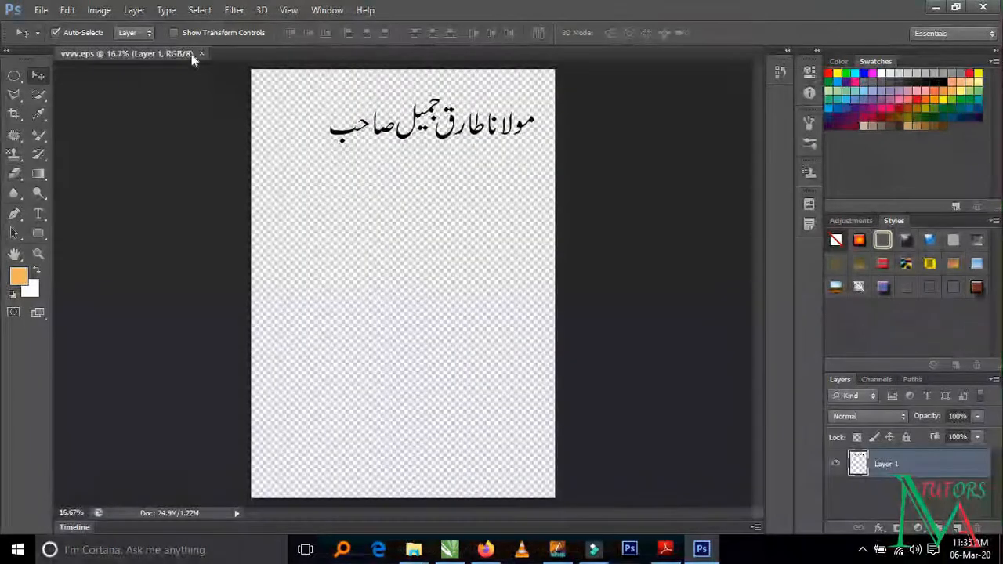
mouse_move(382, 140)
left_mouse_down()
mouse_move(366, 163)
mouse_move(379, 155)
left_mouse_up()
key("ctrl+shift+s")
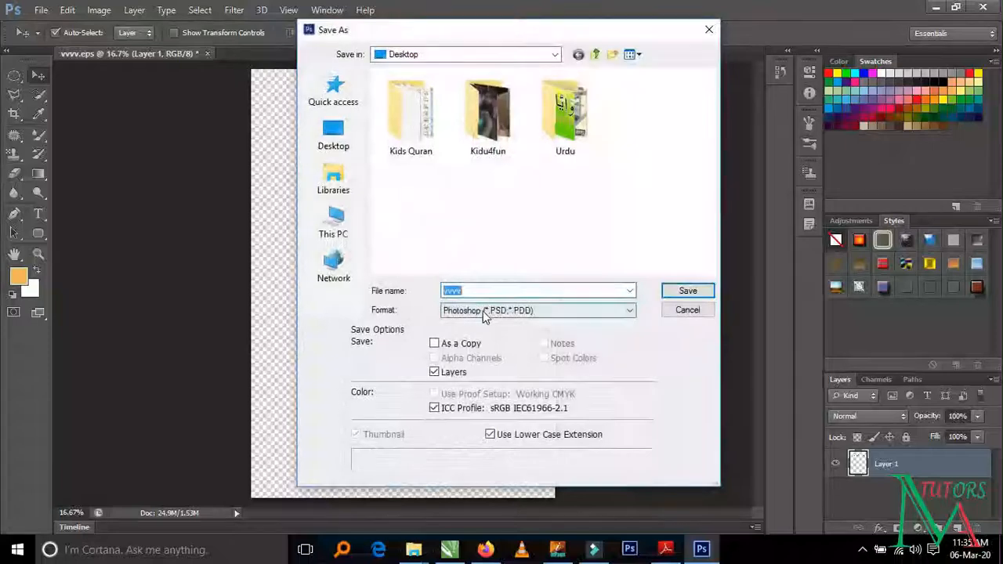
left_click(484, 310)
key("p")
key("p")
key("p")
key("p")
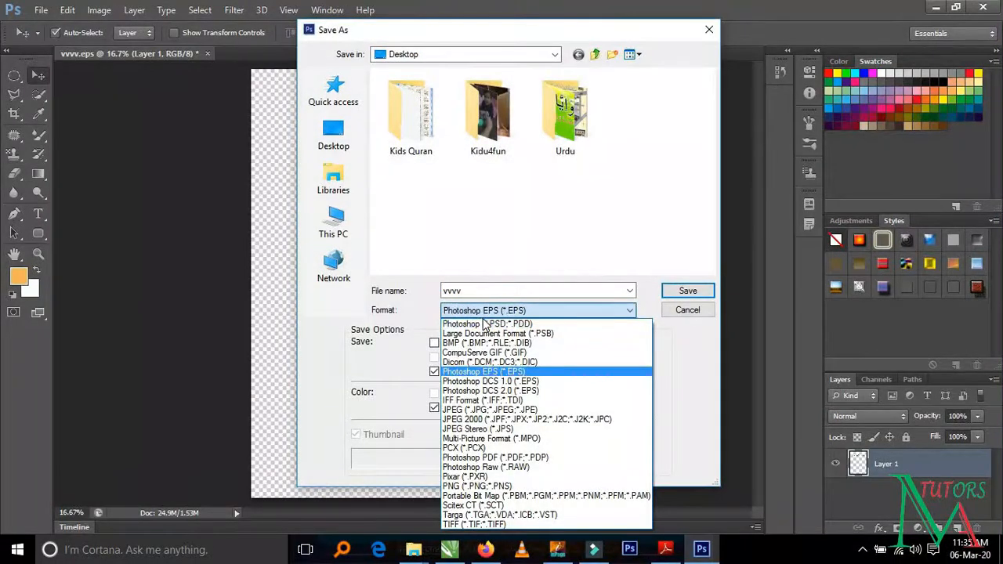
key("p")
key("p")
key("p")
key("p")
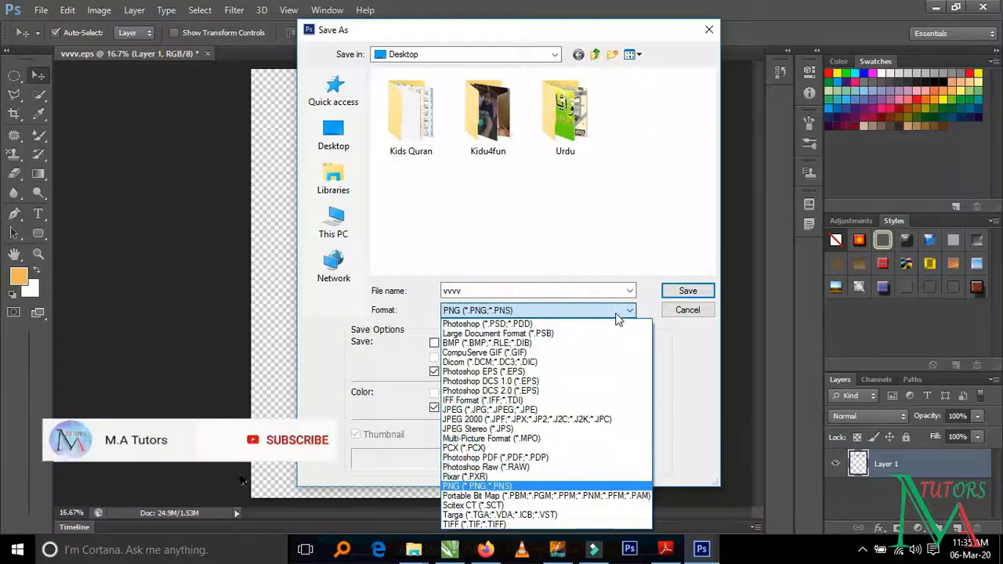
left_click(668, 311)
left_click(678, 311)
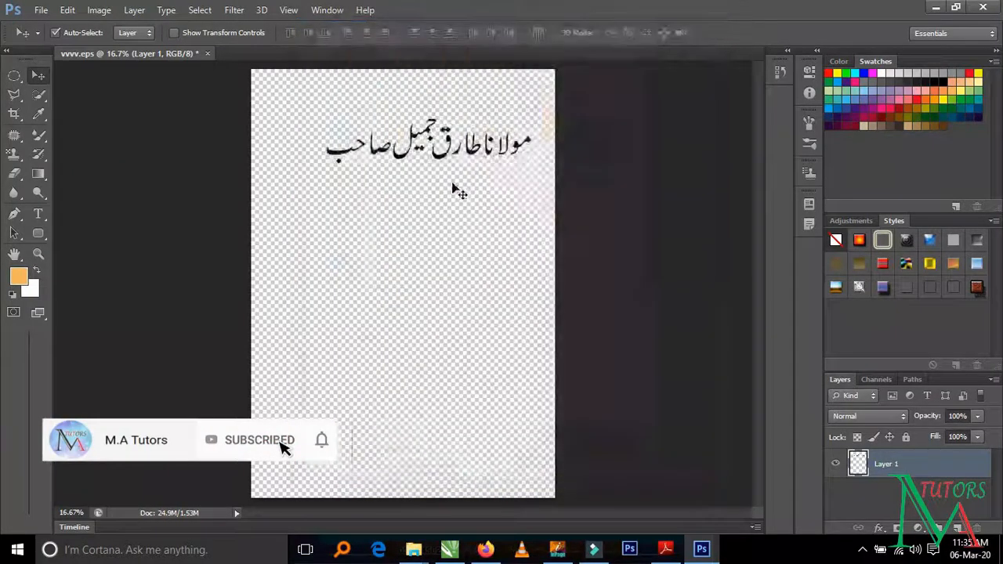
- Draw a blue rounded rectangle of about 1785 by 450 px below the heading with the Rounded Rectangle Tool
left_click(37, 213)
left_click(38, 235)
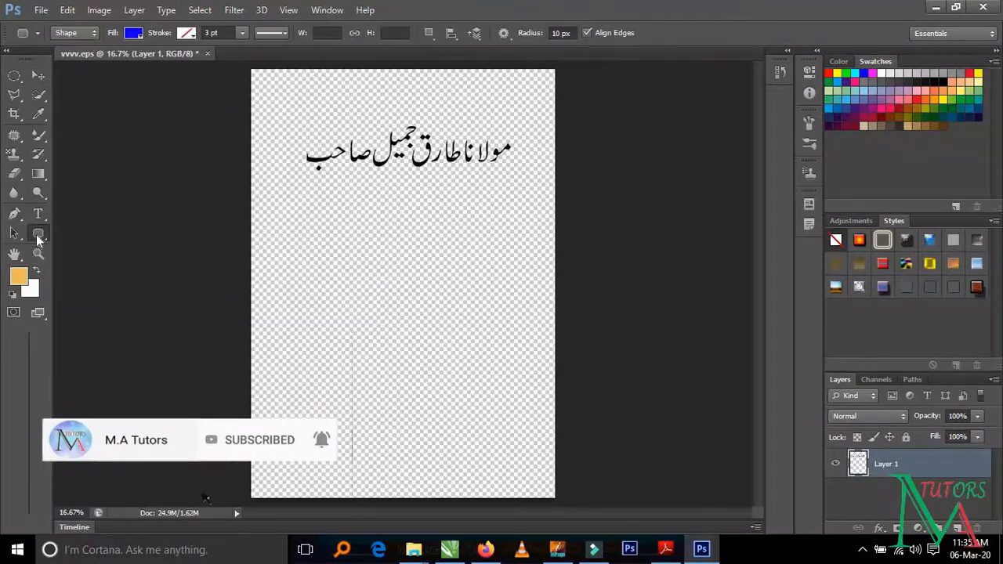
right_click(40, 236)
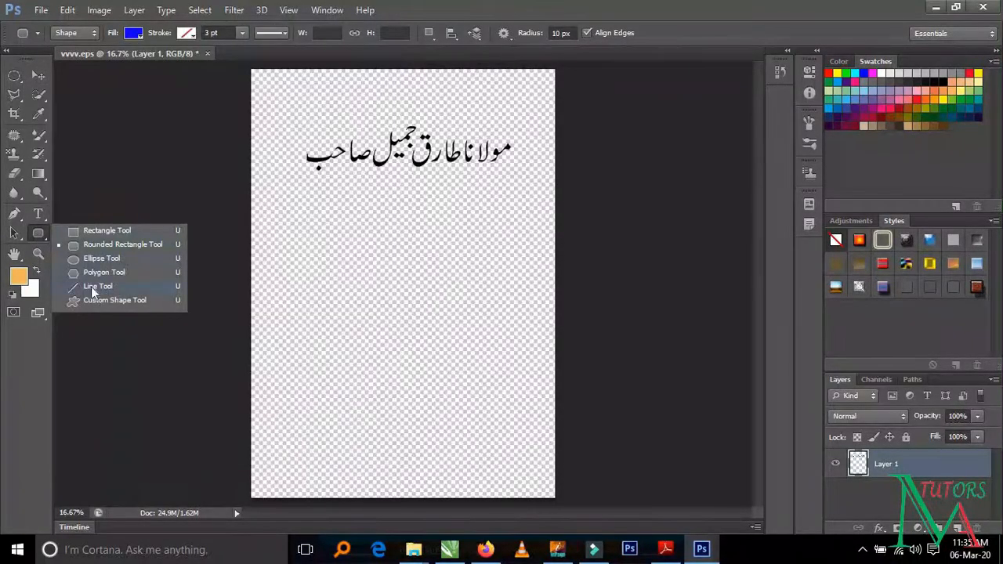
left_click(82, 247)
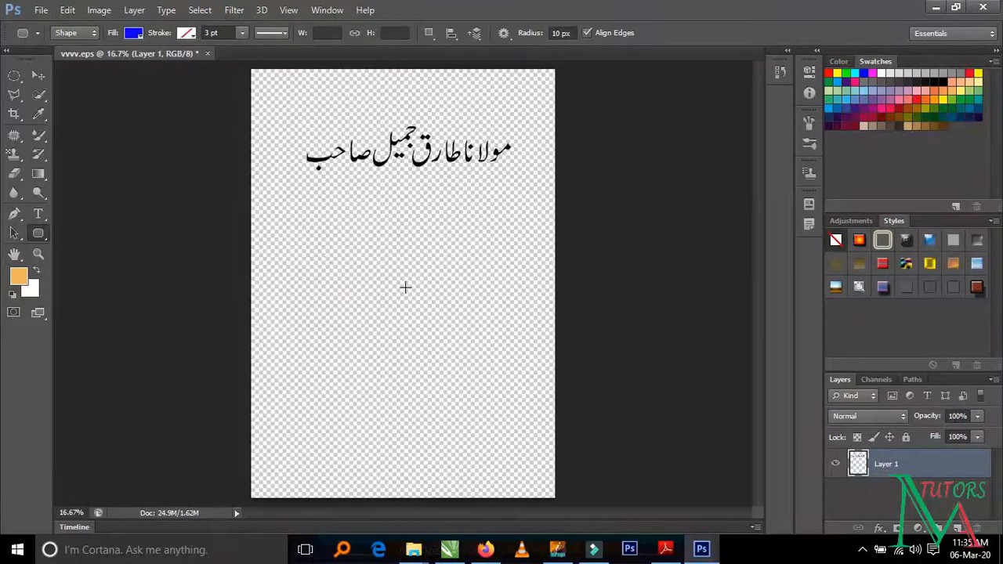
left_click_drag(287, 254, 505, 308)
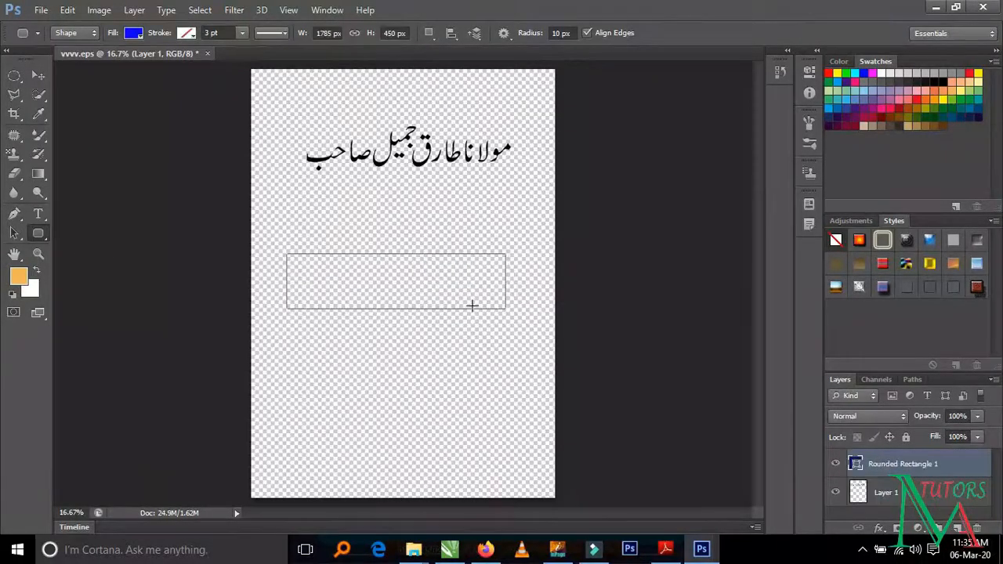
- Give the rounded rectangle a dashed stroke and set the stroke width to 4.87 pt
left_click(279, 34)
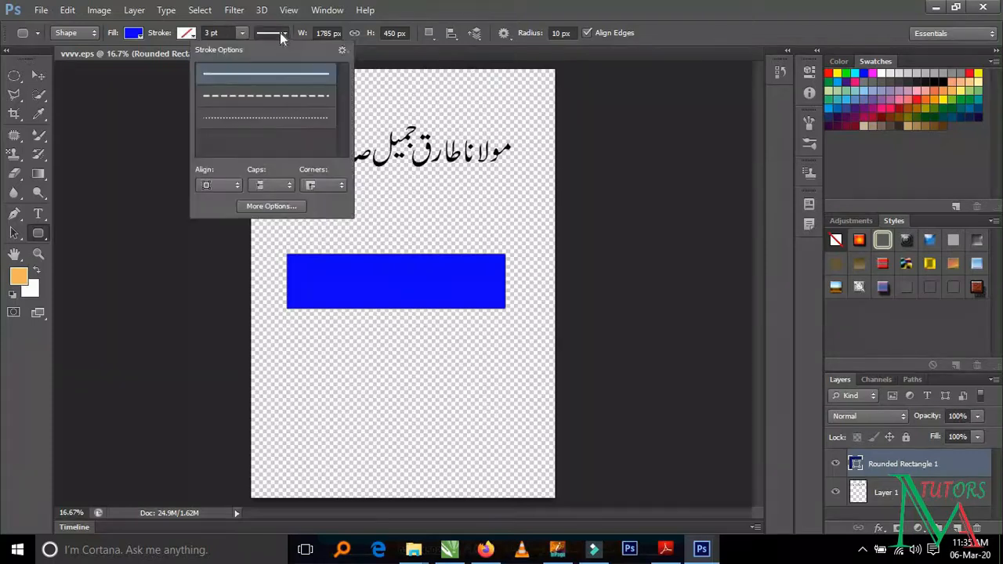
left_click(267, 120)
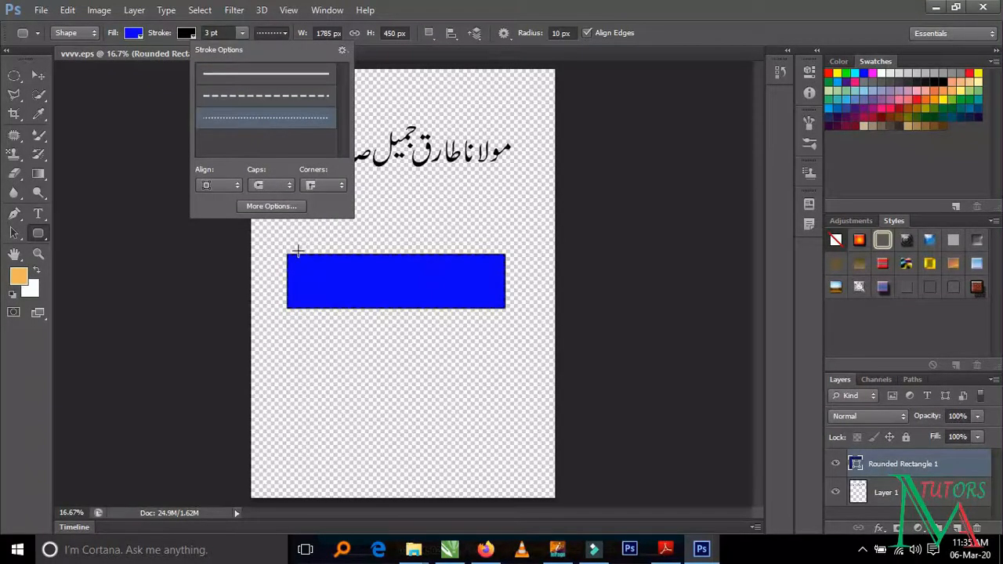
left_click(280, 95)
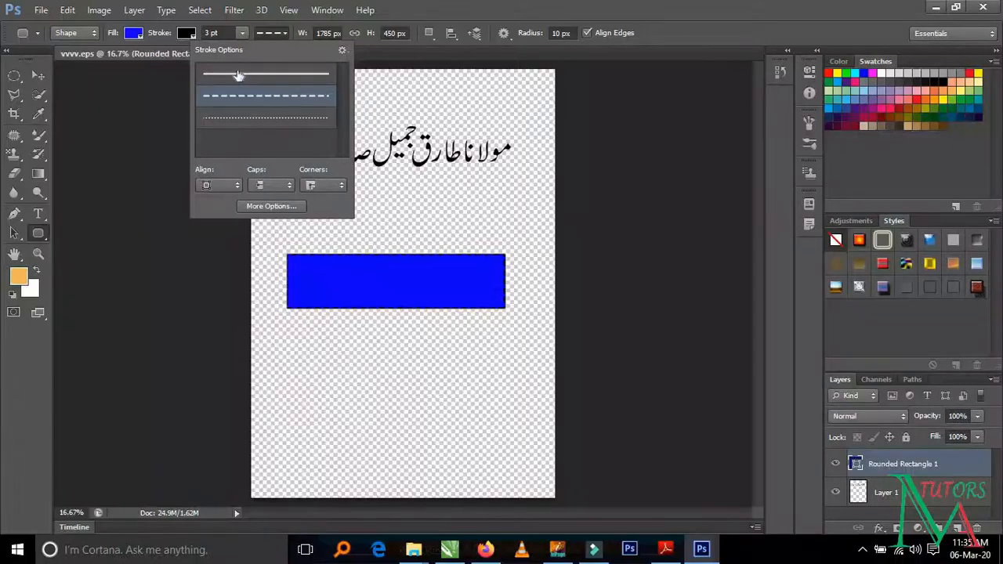
left_click(243, 34)
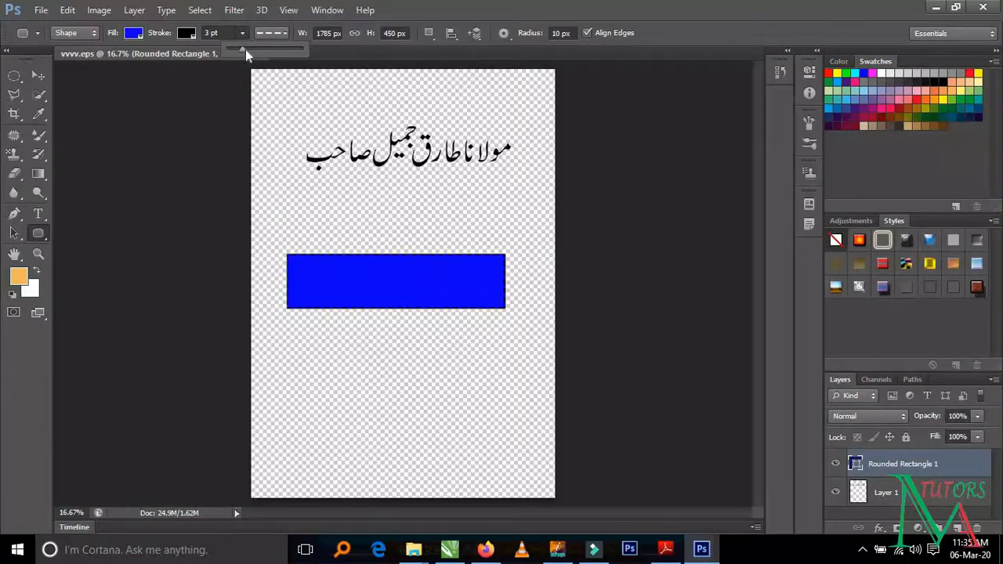
left_click_drag(246, 49, 266, 51)
left_click_drag(245, 49, 245, 51)
- Give the rounded rectangle's dashed stroke the orange, yellow, orange preset as a linear gradient
left_click(186, 34)
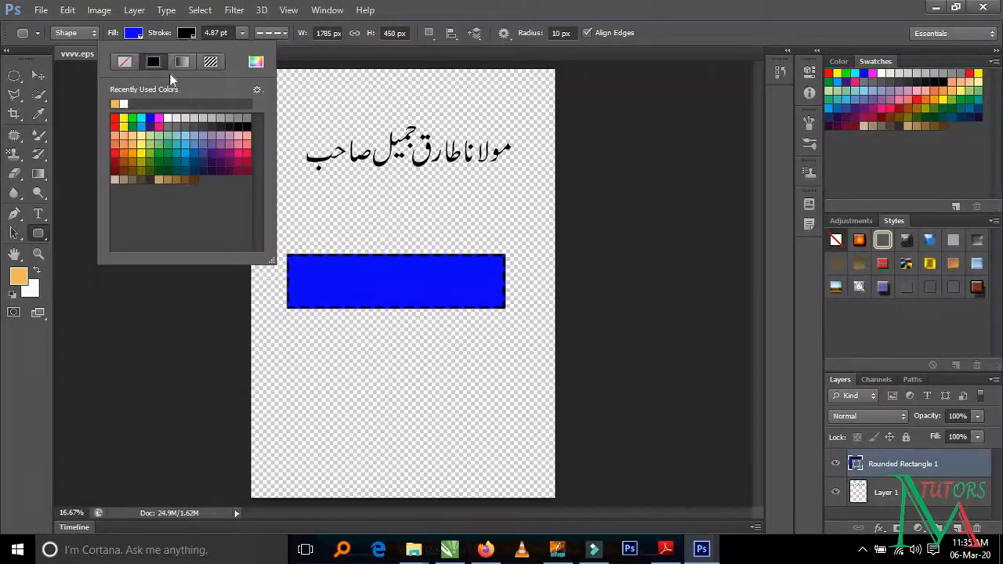
left_click(181, 62)
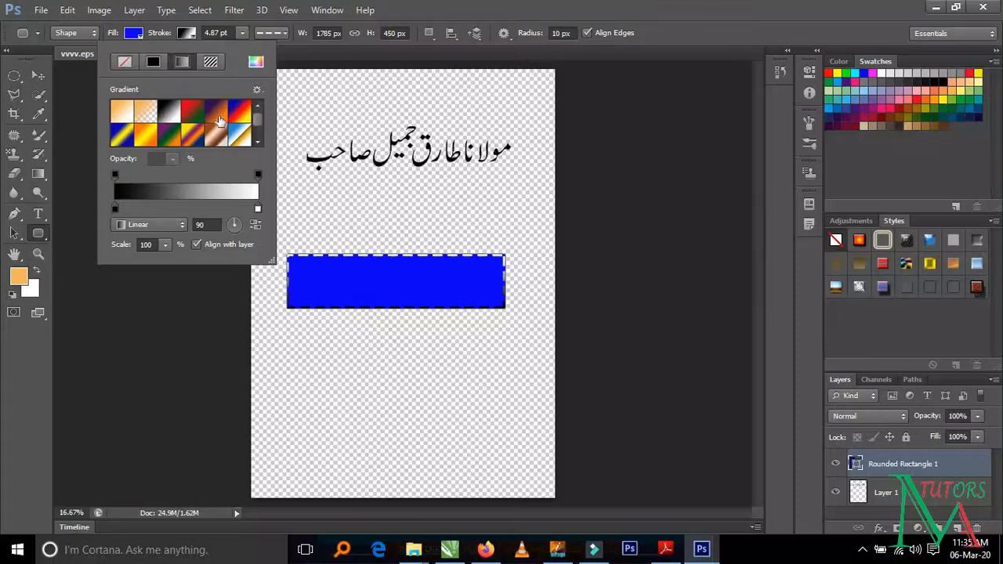
left_click(146, 138)
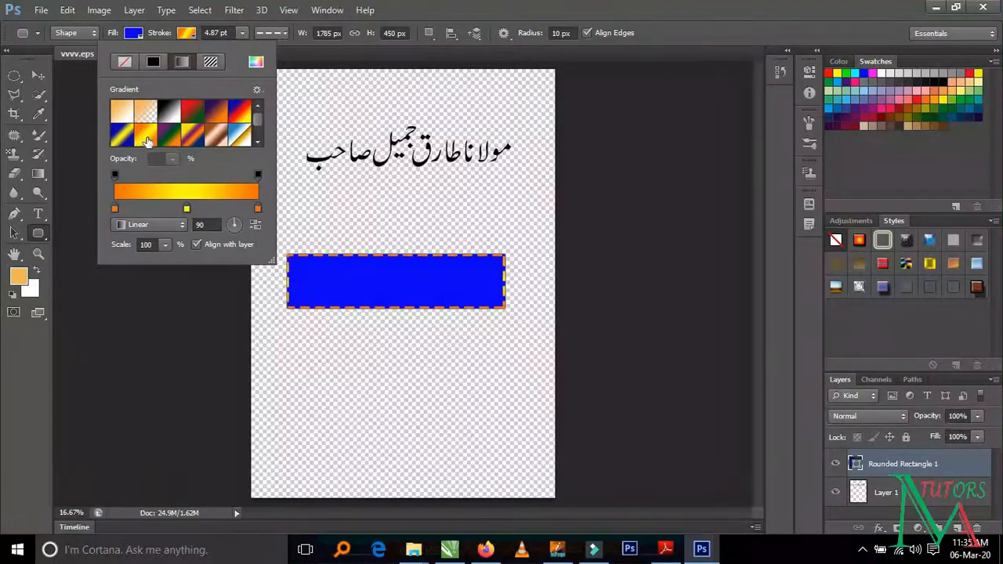
left_click(171, 140)
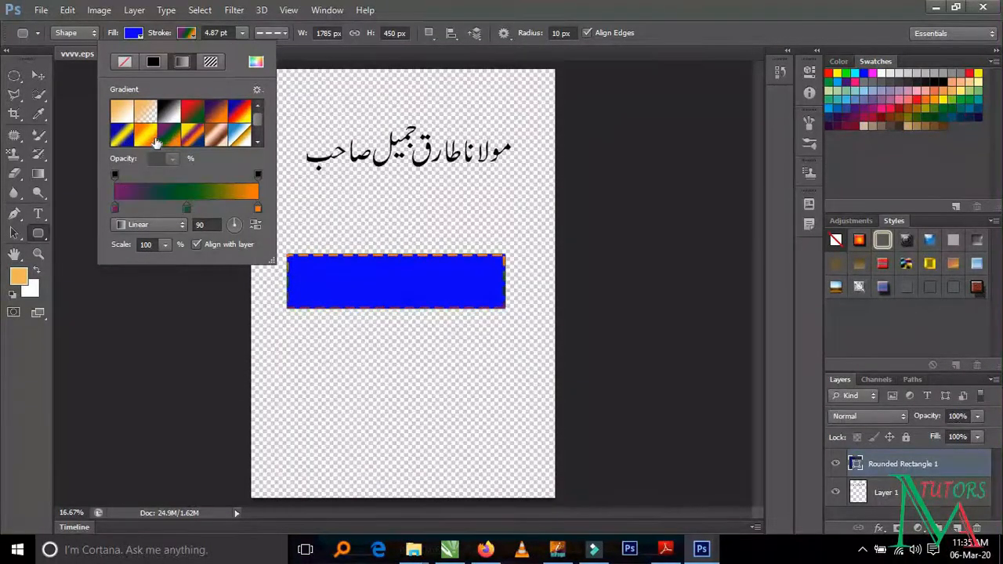
left_click(154, 139)
left_click(312, 348)
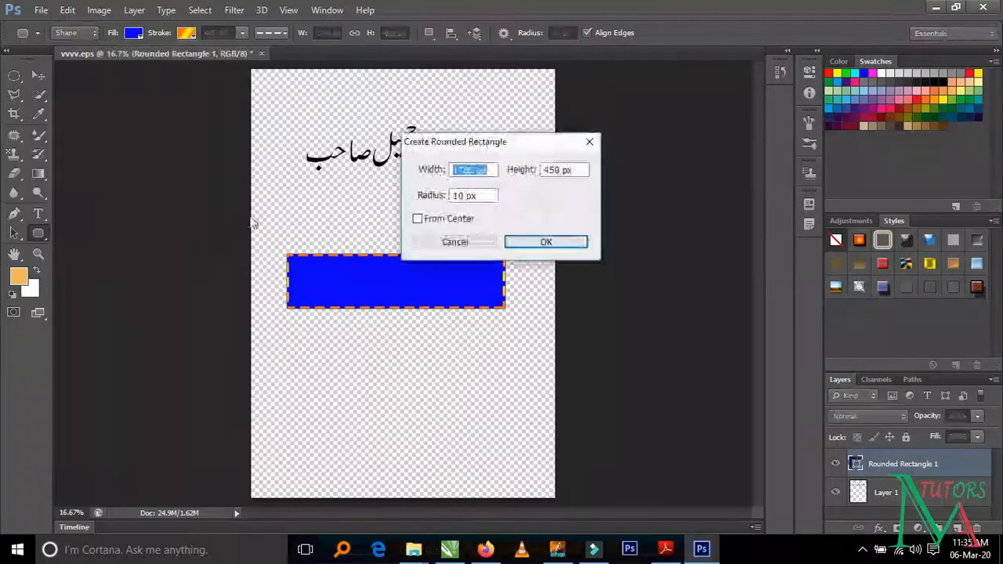
left_click(455, 242)
left_click(426, 287)
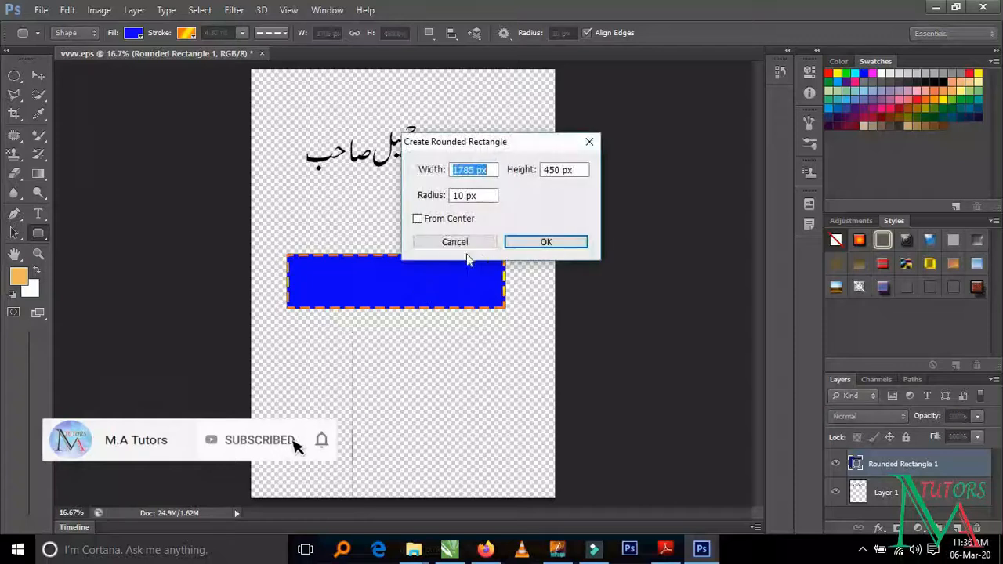
left_click(464, 243)
- Move the blue rounded rectangle slightly right and down on the canvas
left_click(37, 75)
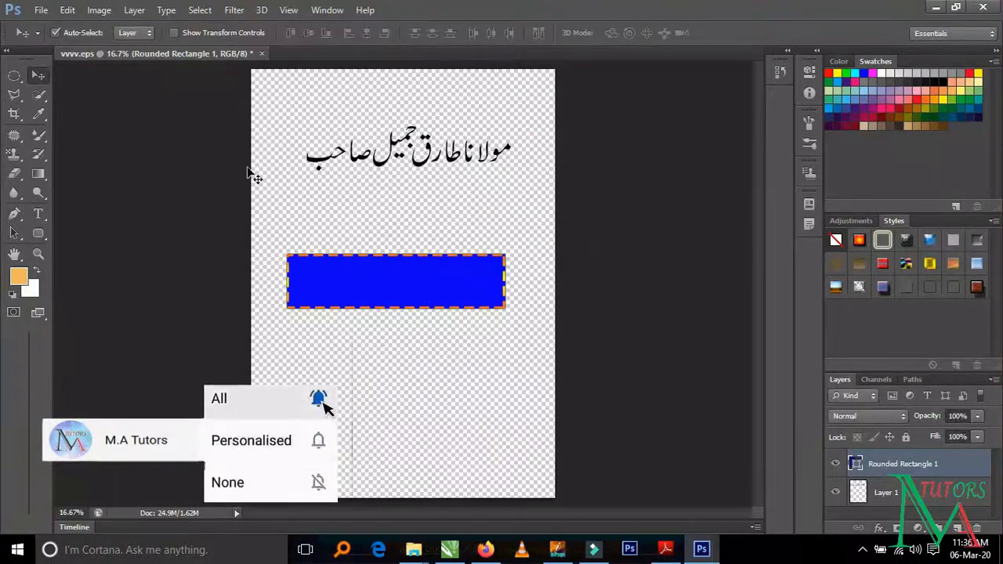
left_click_drag(351, 273, 357, 275)
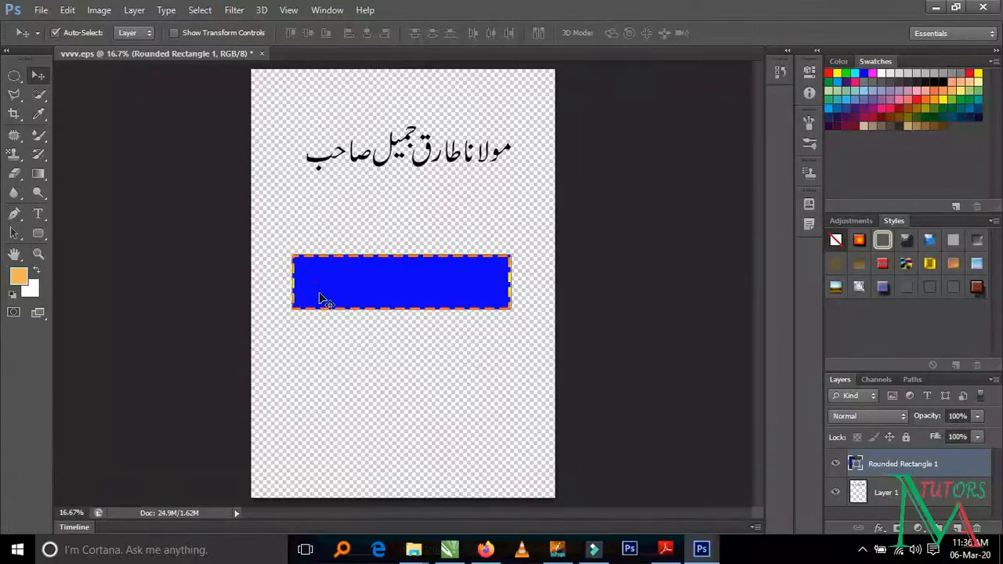
left_click_drag(326, 284, 340, 296)
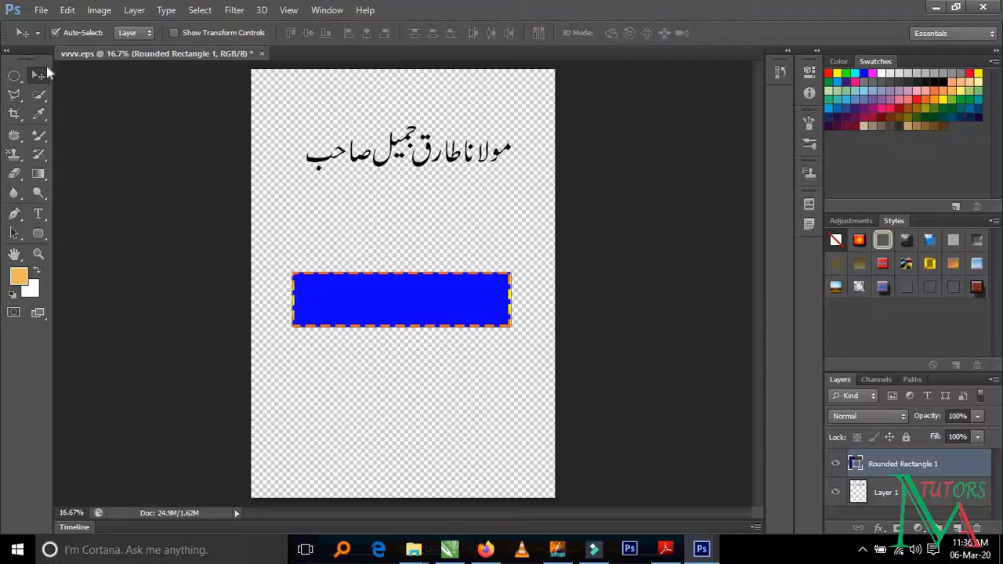
- Set the Type tool's text colour to c68827 and start an empty text layer on the blue rectangle
left_click(38, 214)
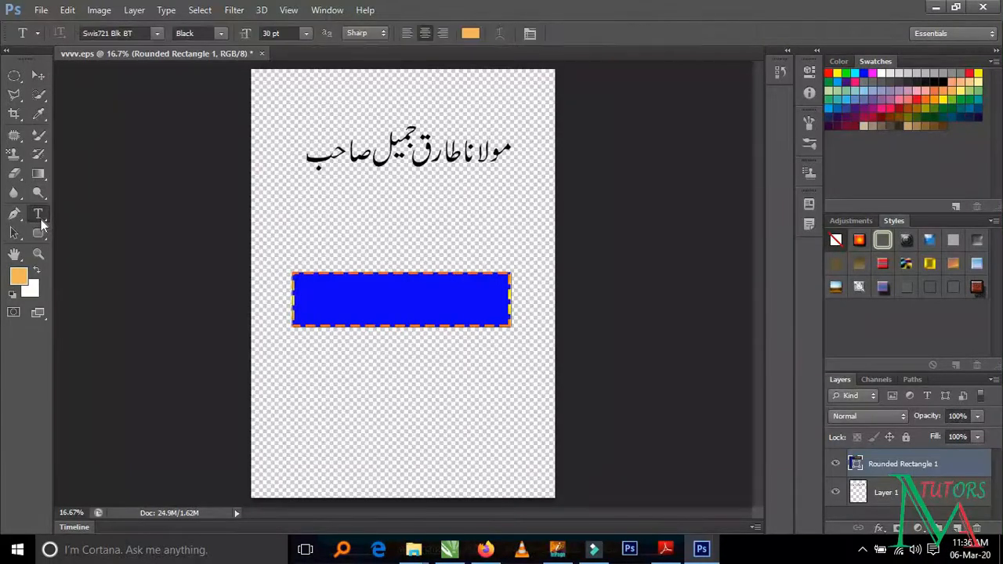
left_click(472, 39)
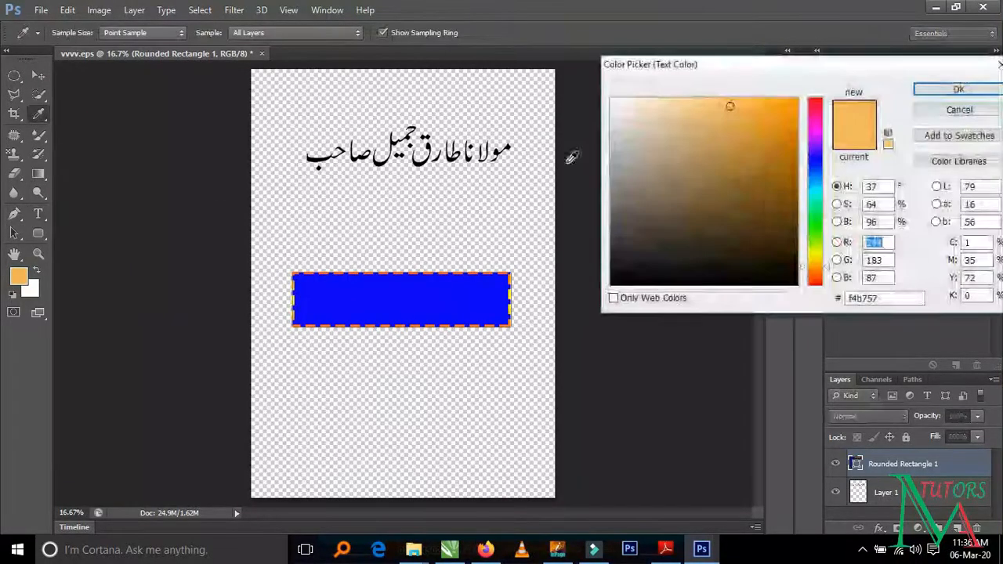
left_click(761, 140)
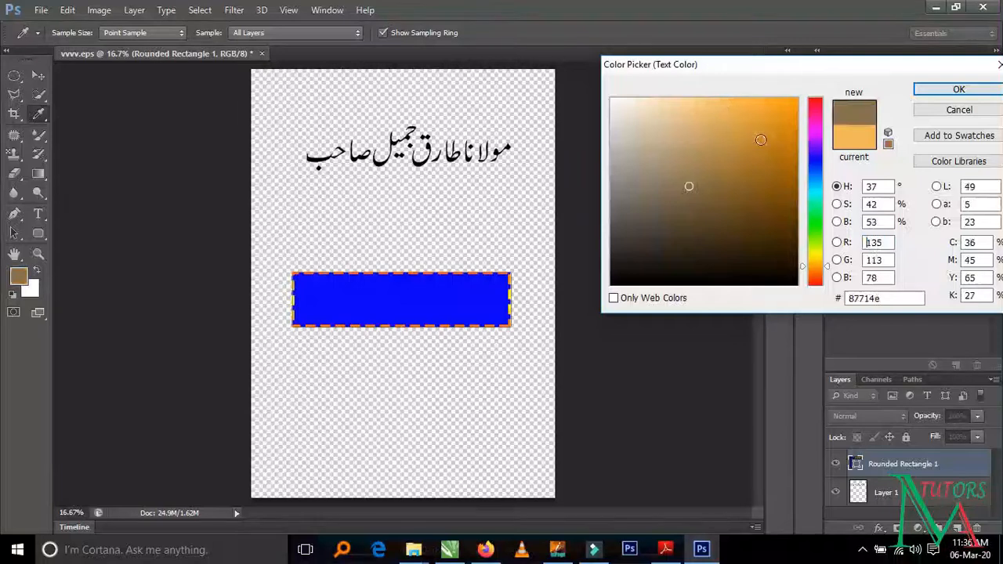
left_click(958, 89)
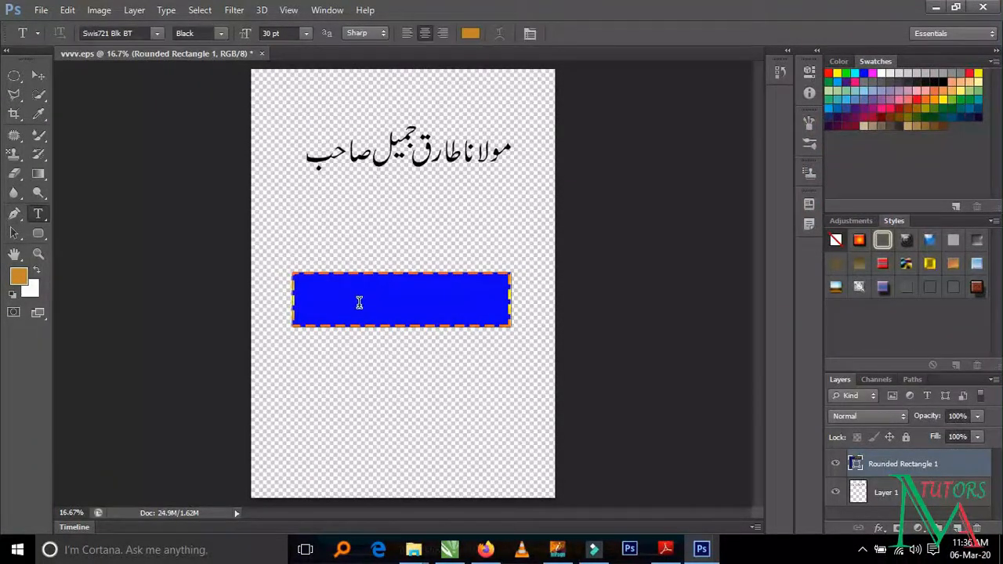
left_click(362, 296)
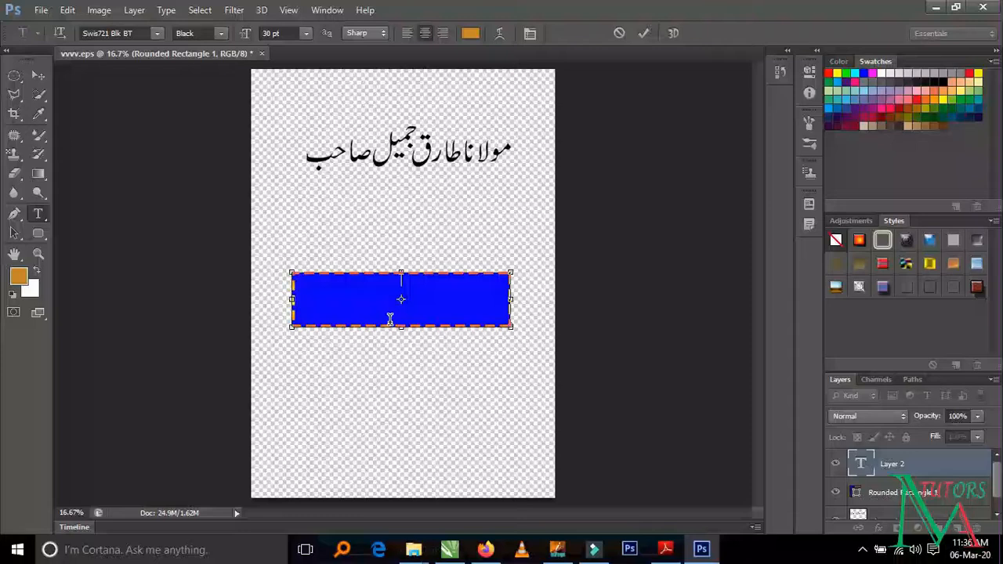
- Place the Rounded Rectangle 1 layer beneath Layer 1 and move the Urdu heading down onto the blue rectangle
left_click(37, 75)
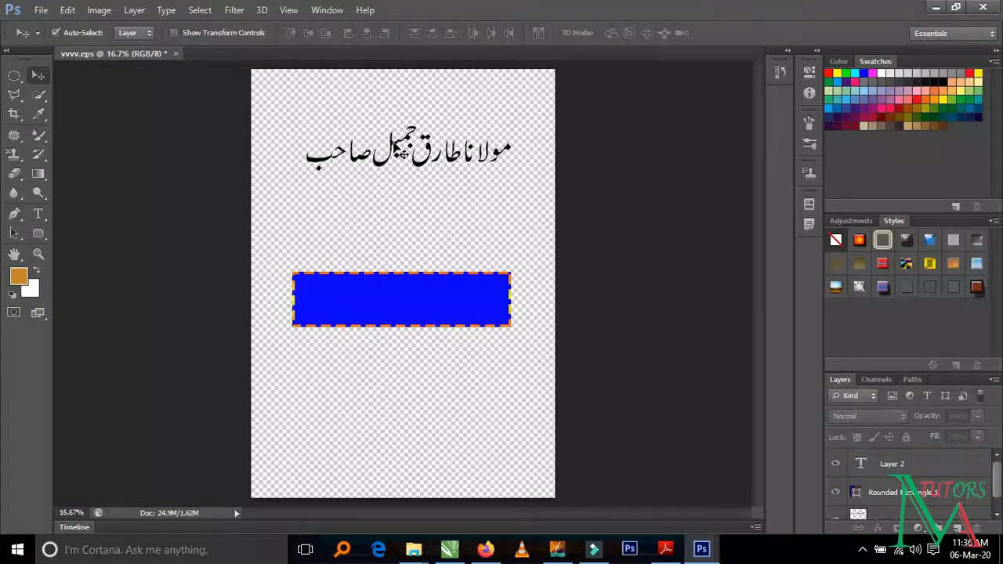
left_click_drag(401, 153, 388, 247)
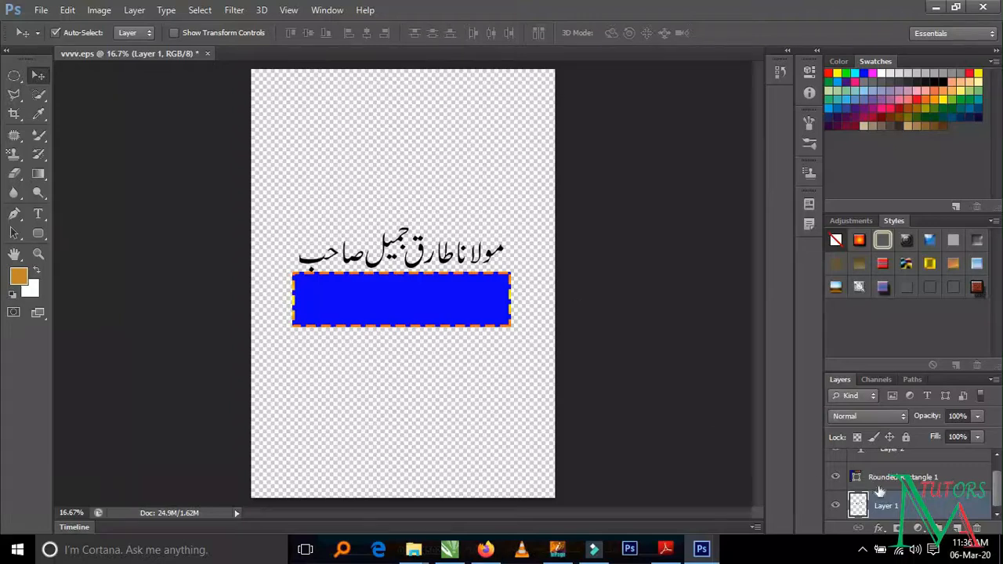
left_click_drag(879, 480, 878, 517)
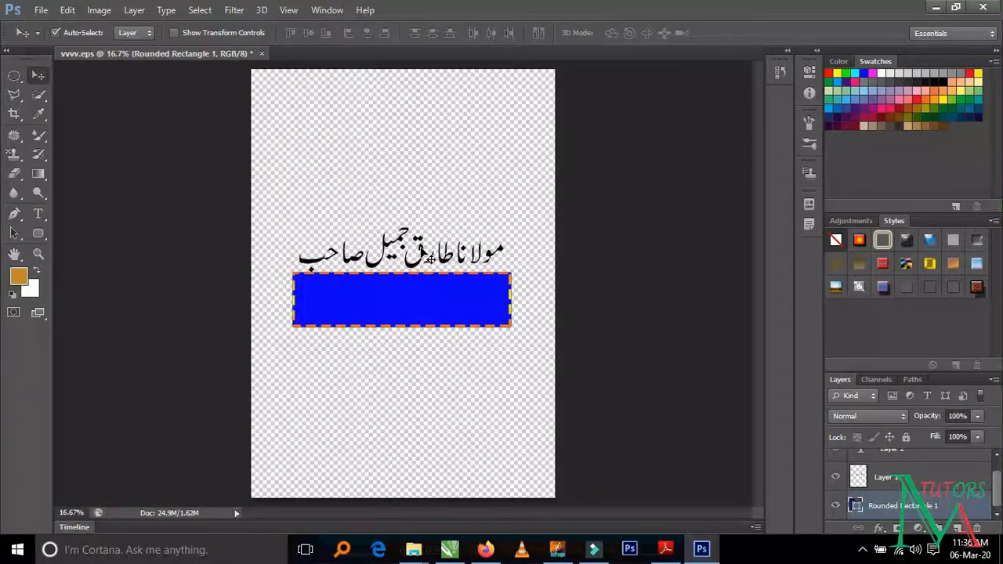
left_click_drag(429, 259, 419, 300)
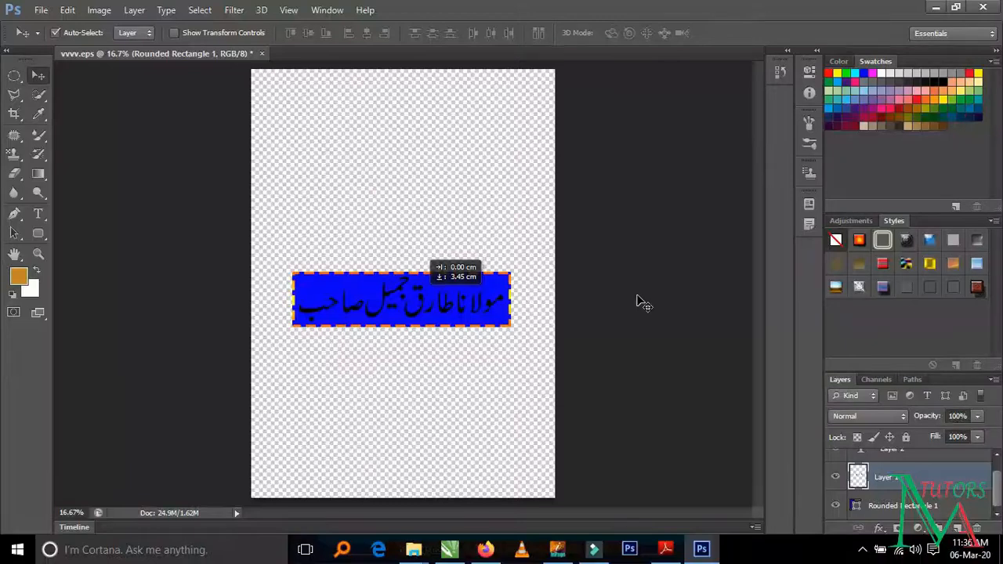
left_click_drag(643, 304, 670, 304)
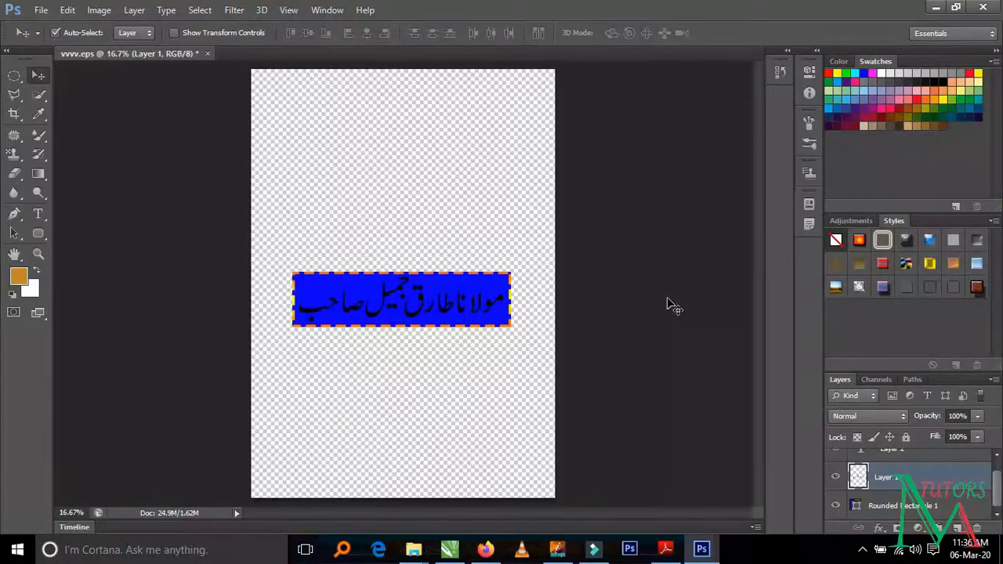
- Try to resize the heading slightly with Free Transform and undo the scaling
key("ctrl+t")
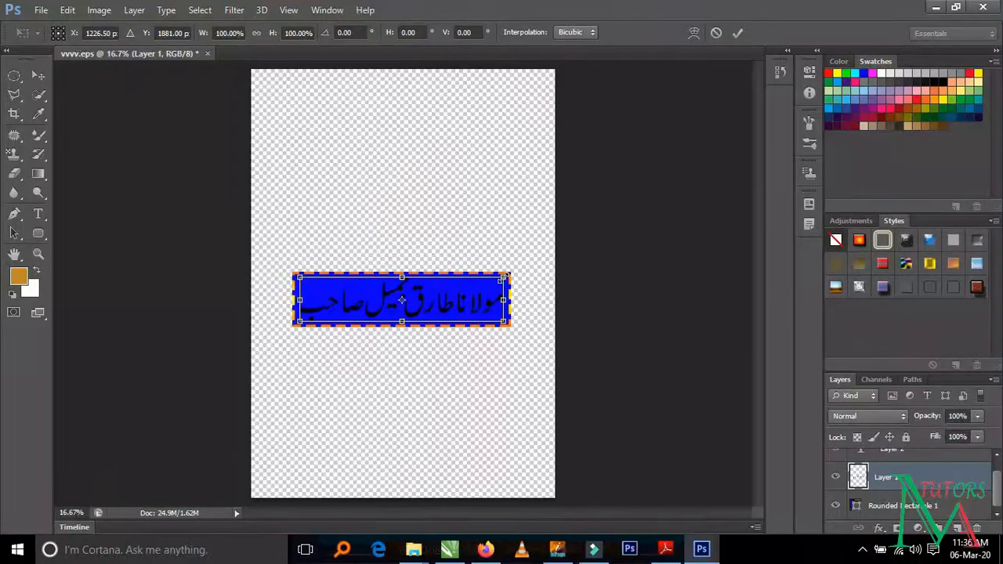
left_click_drag(502, 277, 496, 273)
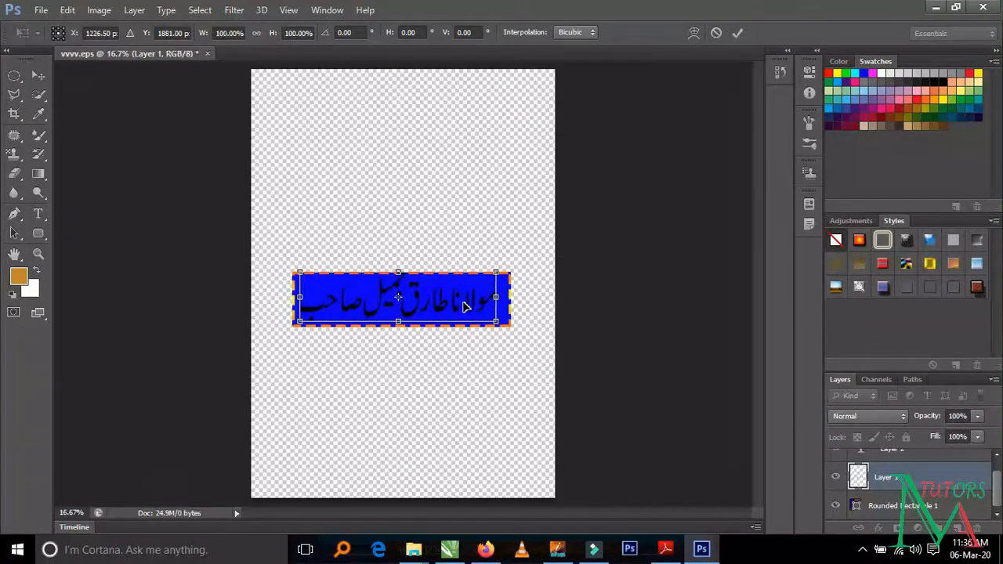
key("ctrl+z")
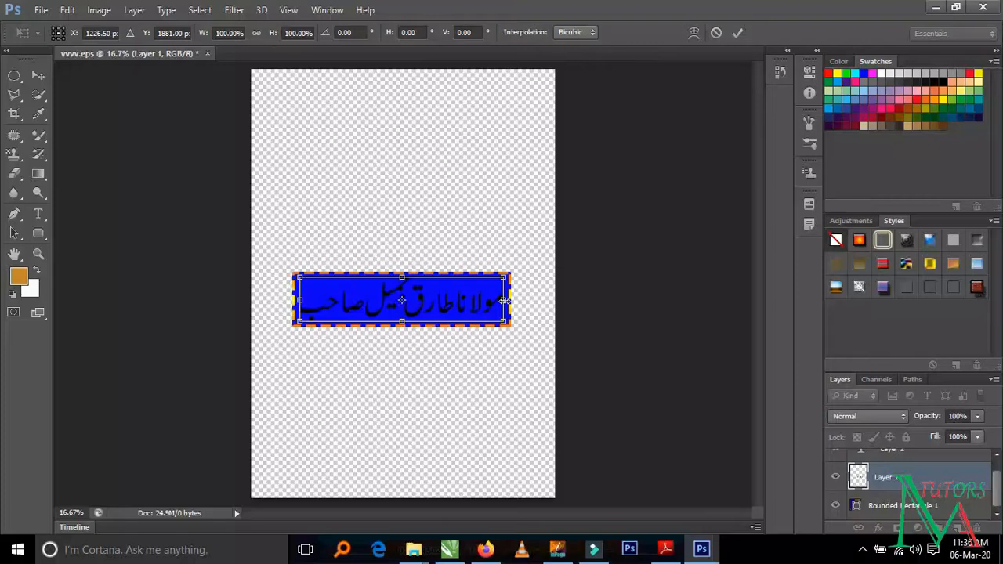
key("Return")
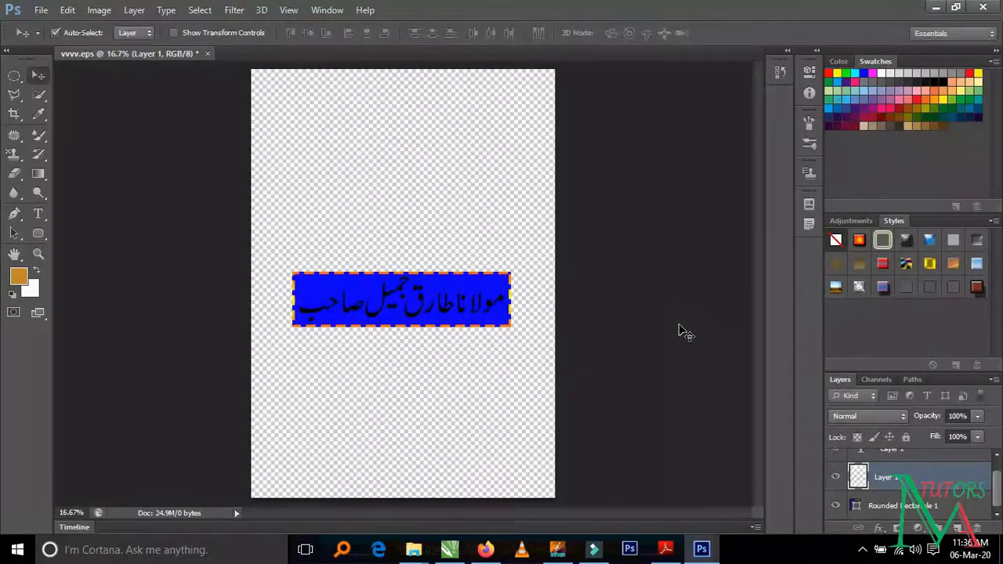
- Try out a series of preset layer styles on the Urdu heading
left_click(859, 242)
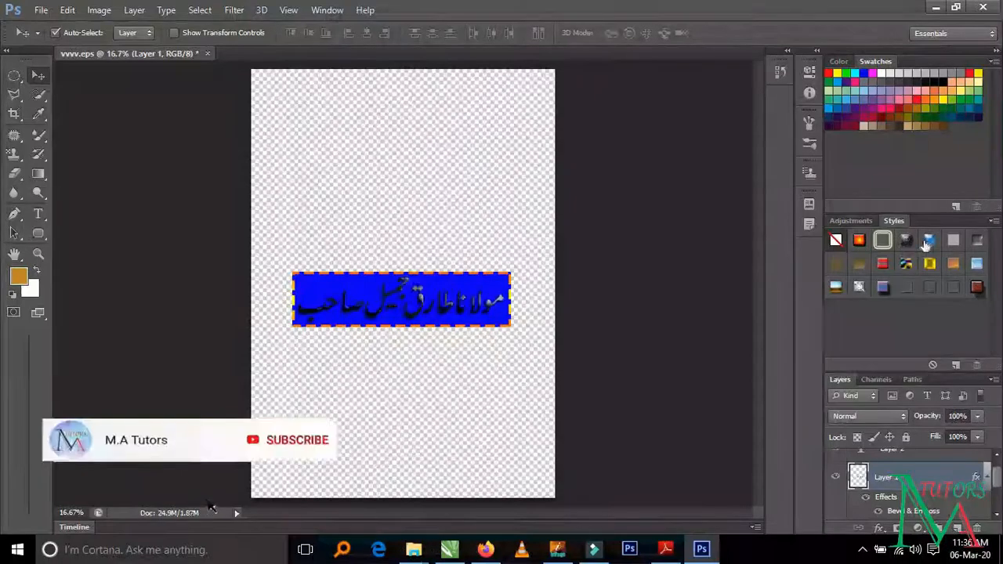
left_click(953, 241)
left_click(977, 243)
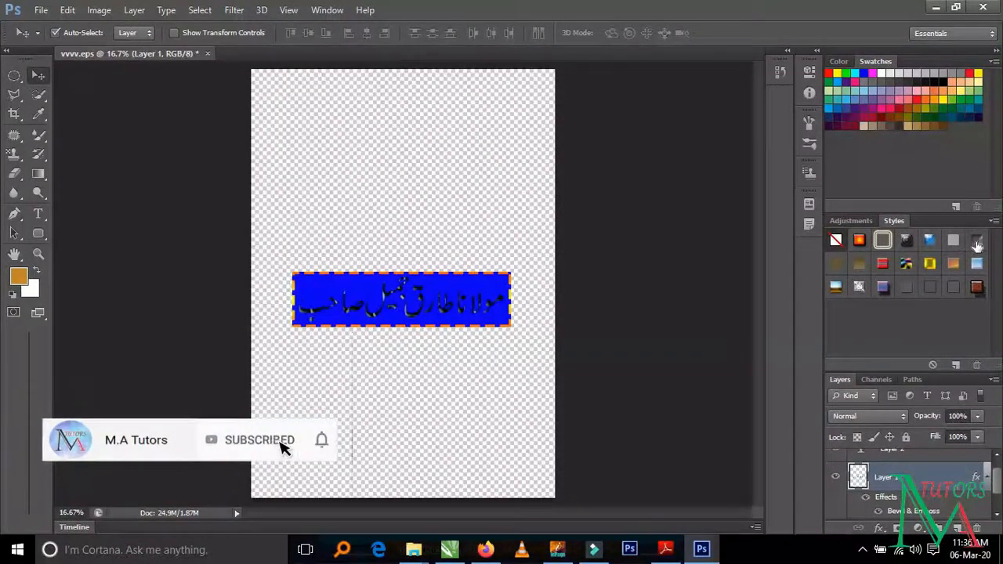
left_click(977, 263)
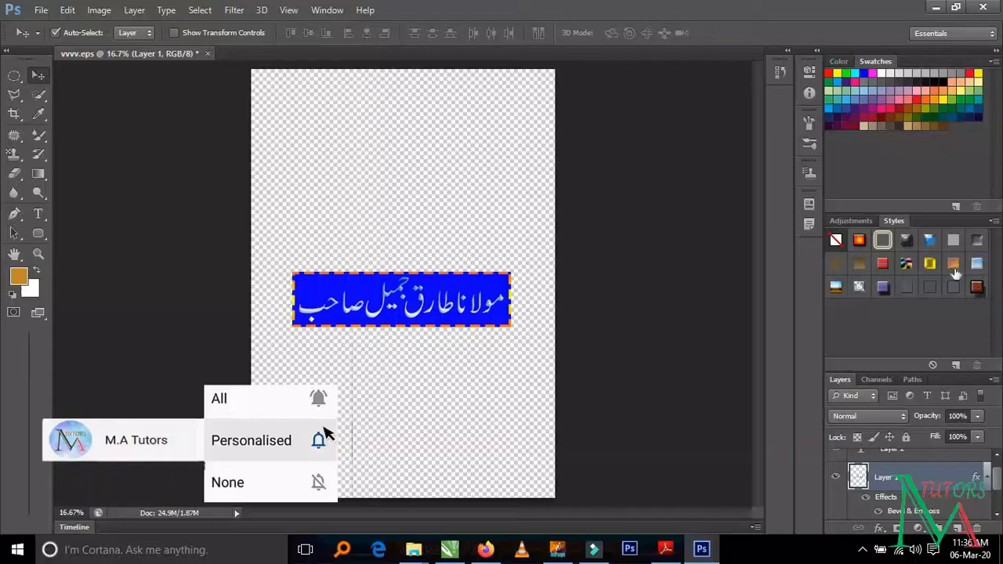
left_click(952, 266)
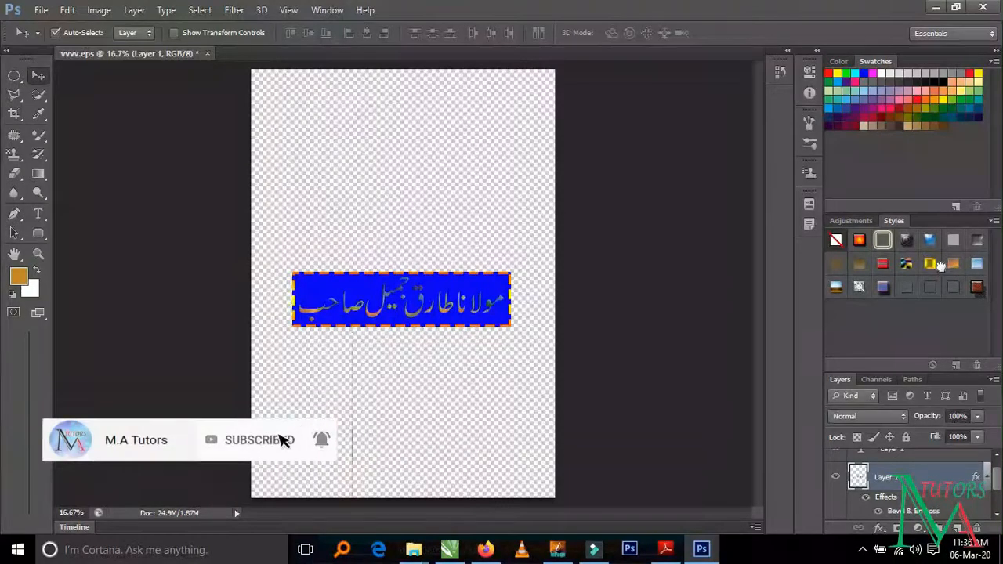
left_click(906, 265)
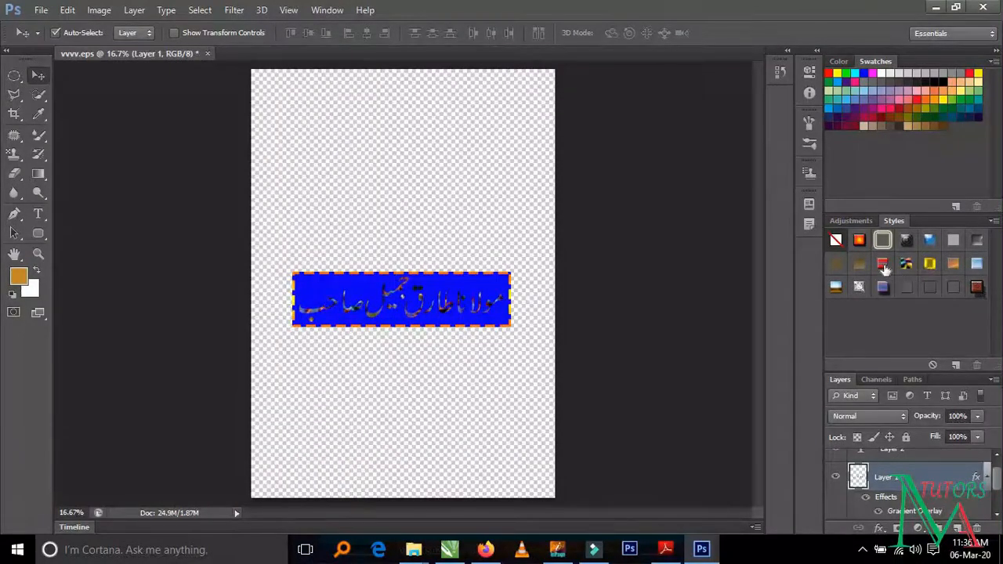
left_click(884, 266)
left_click(859, 265)
left_click(836, 287)
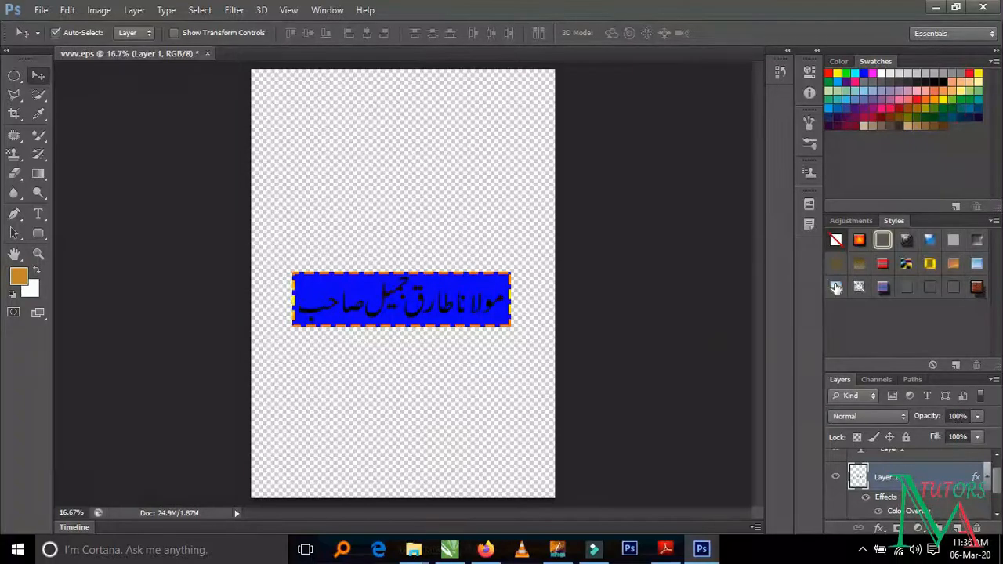
left_click(836, 288)
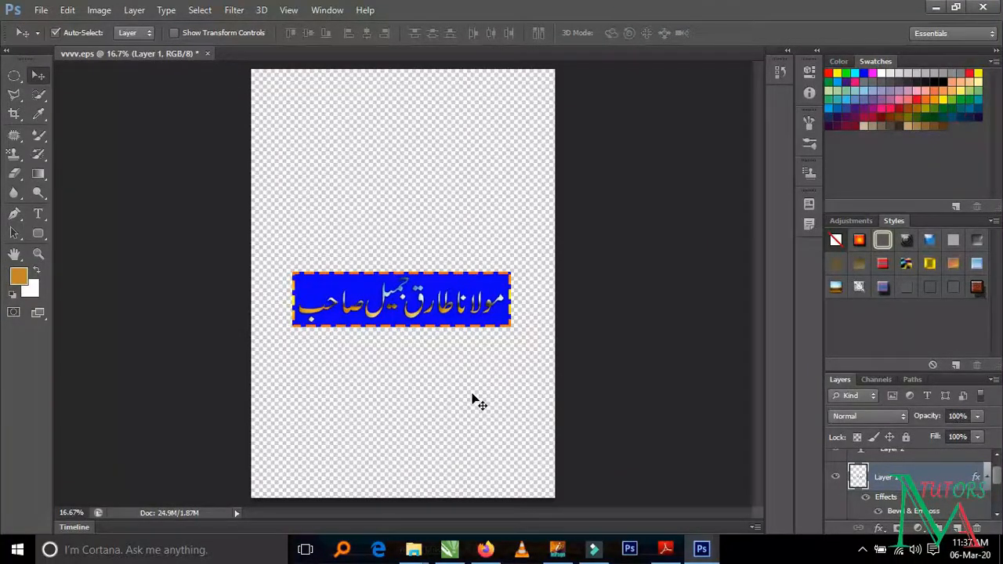
left_click(878, 288)
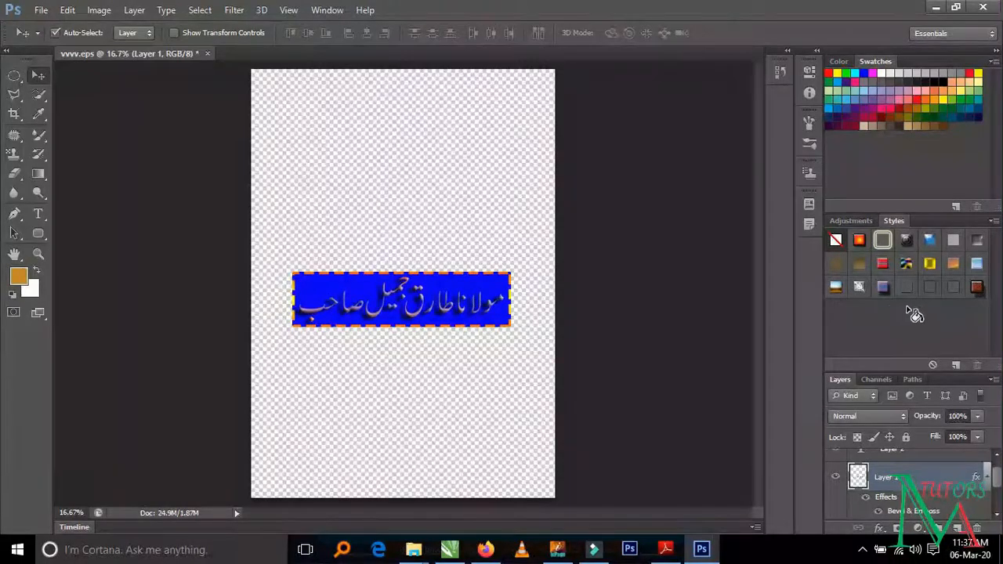
left_click(929, 290)
left_click(952, 296)
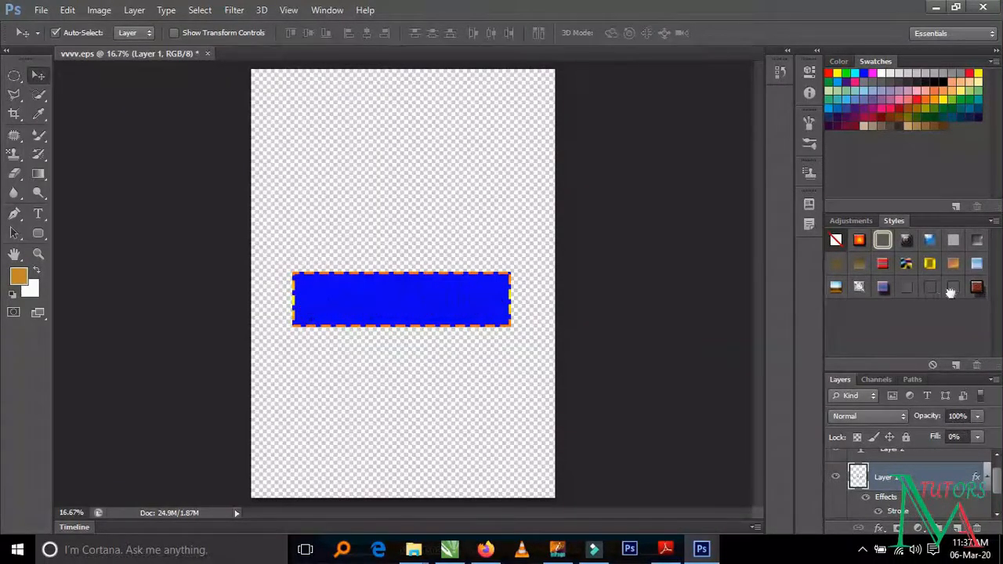
left_click(976, 290)
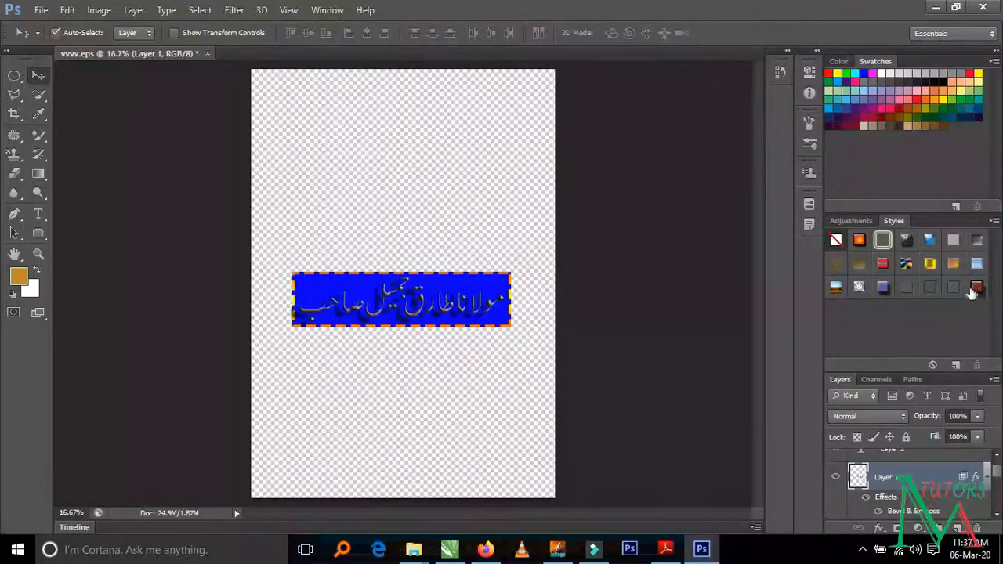
- Apply the light blue gradient preset style to the heading and select the rounded rectangle
left_click(969, 267)
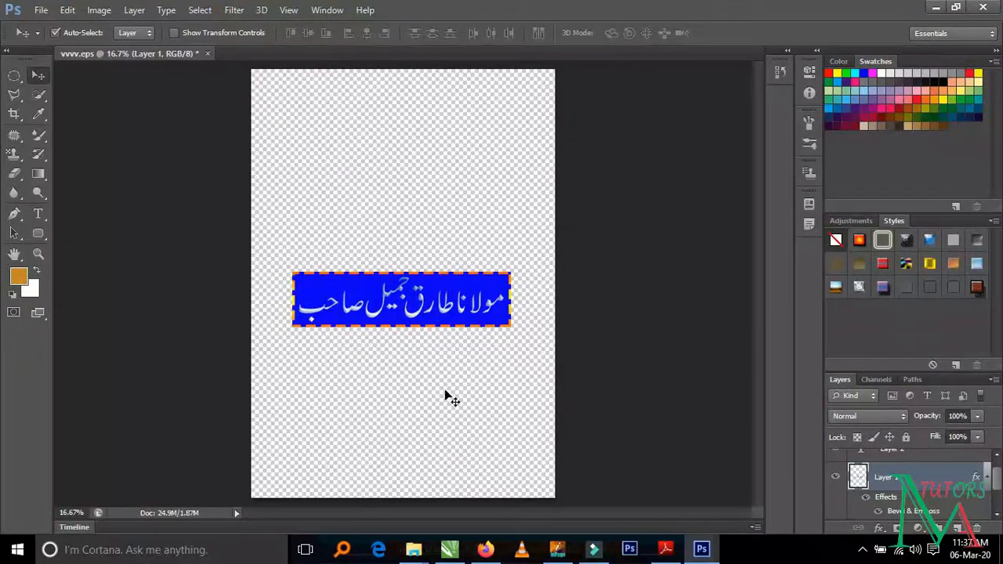
left_click(343, 192)
left_click(363, 292)
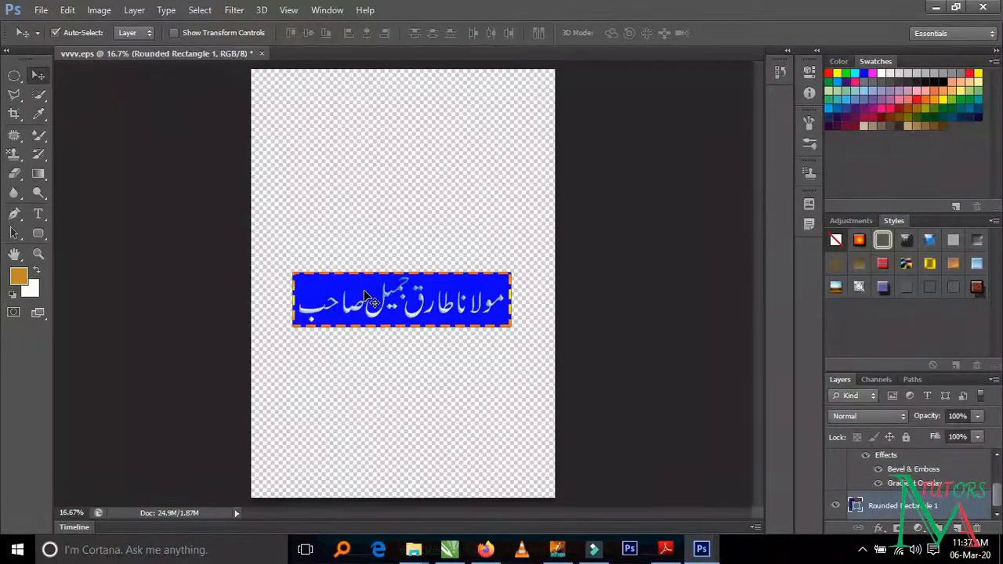
- Fill the rounded rectangle with the preset violet-to-orange linear gradient
left_click(140, 37)
left_click(132, 52)
left_click(38, 232)
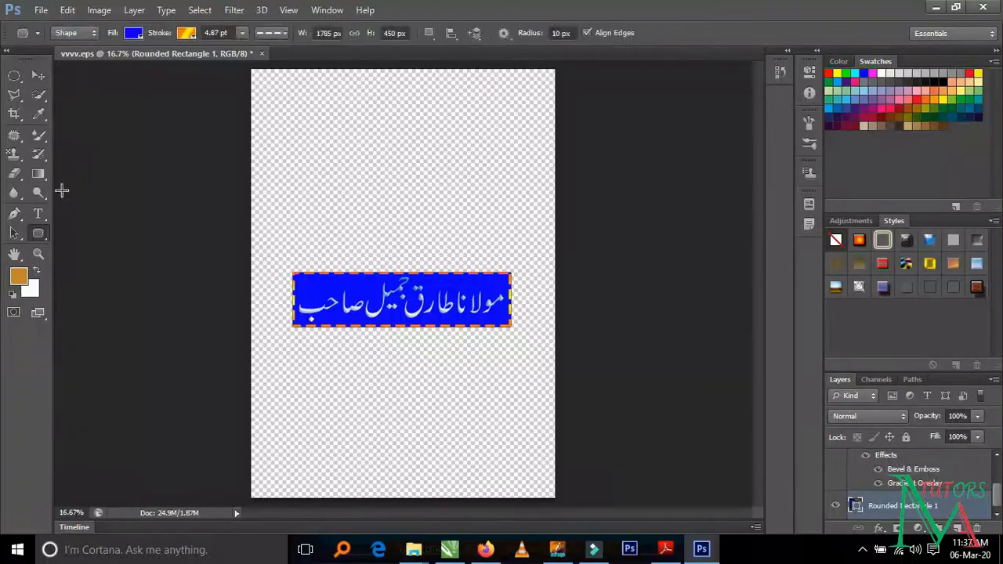
left_click(134, 33)
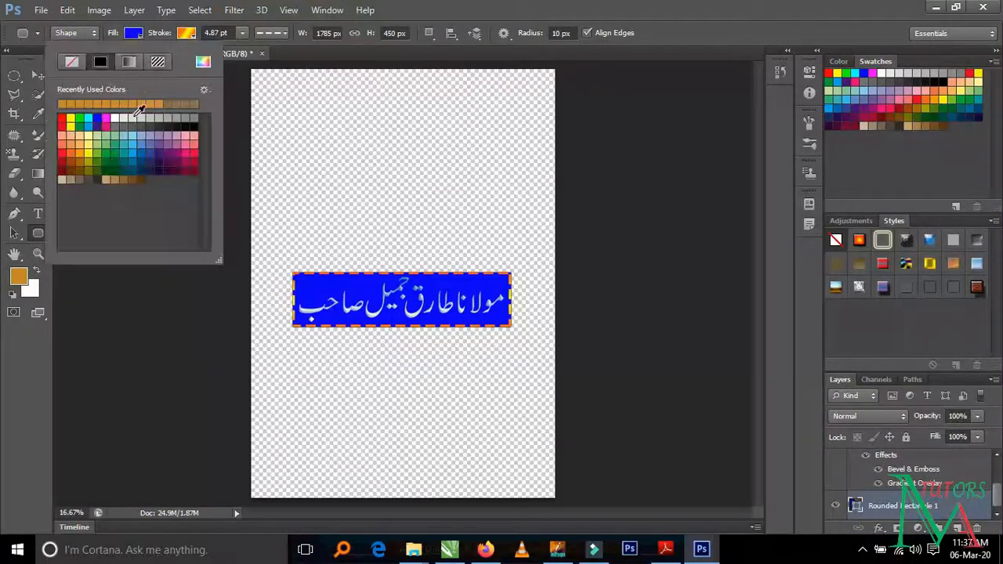
left_click(128, 63)
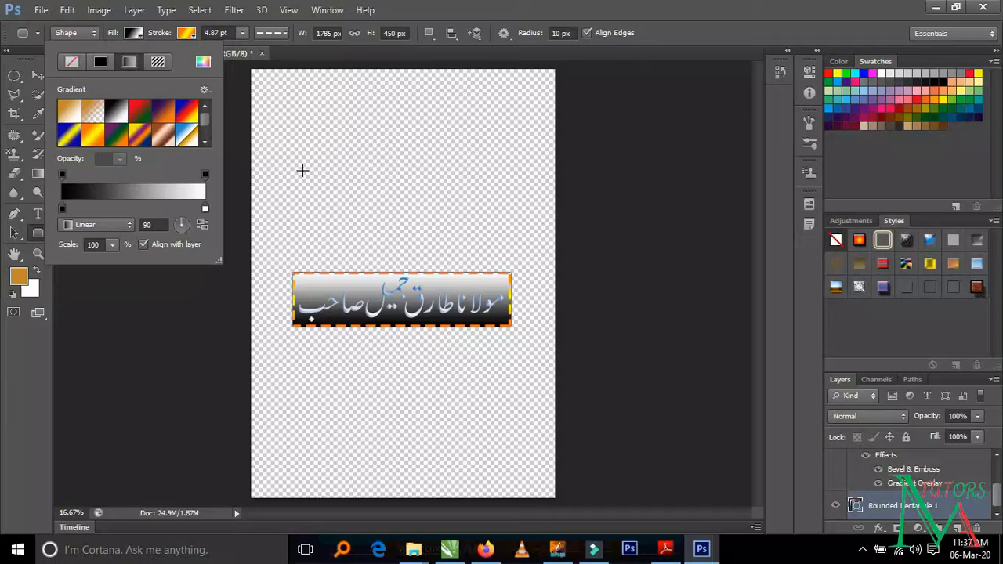
left_click(166, 118)
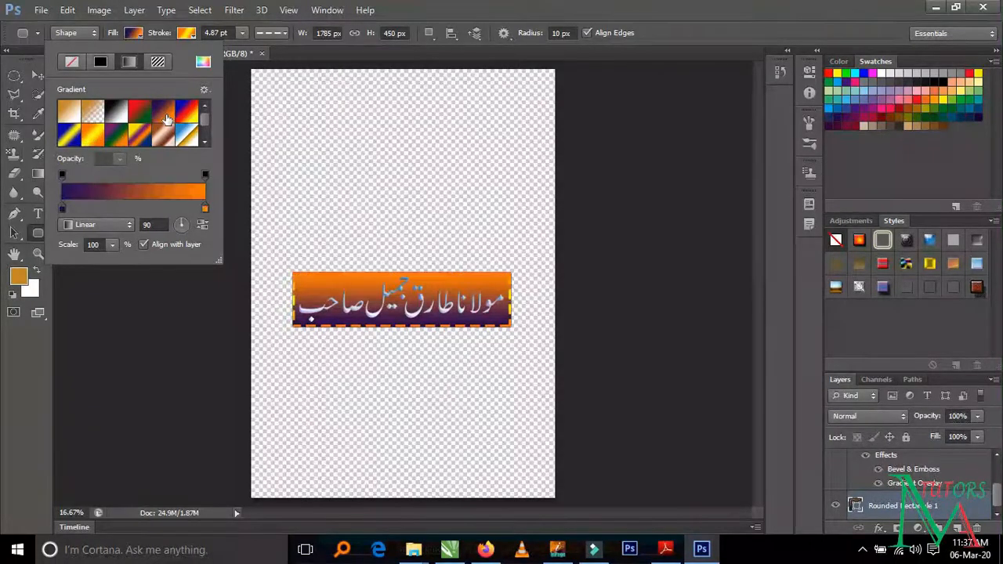
left_click(381, 136)
left_click(381, 139)
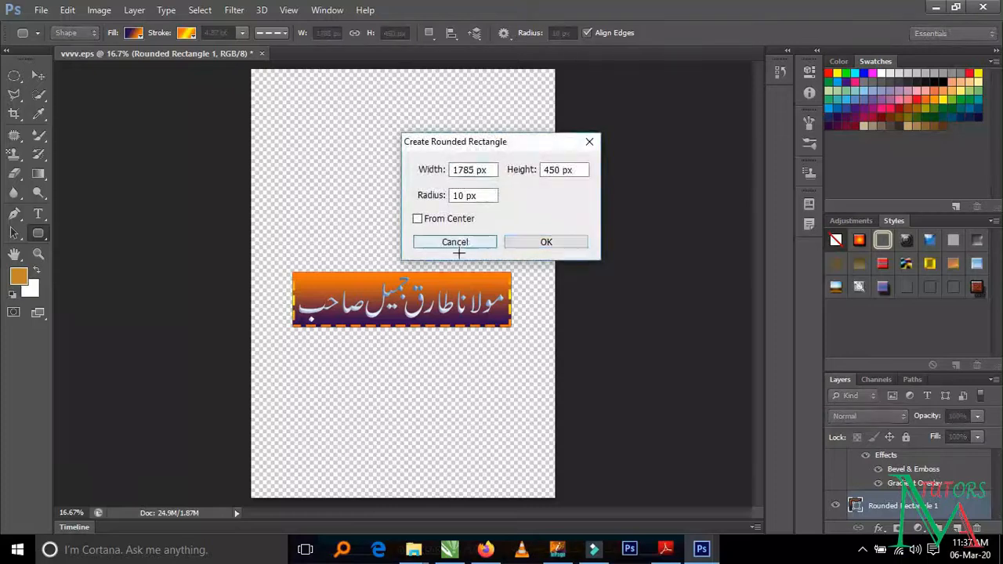
left_click(456, 243)
left_click(37, 75)
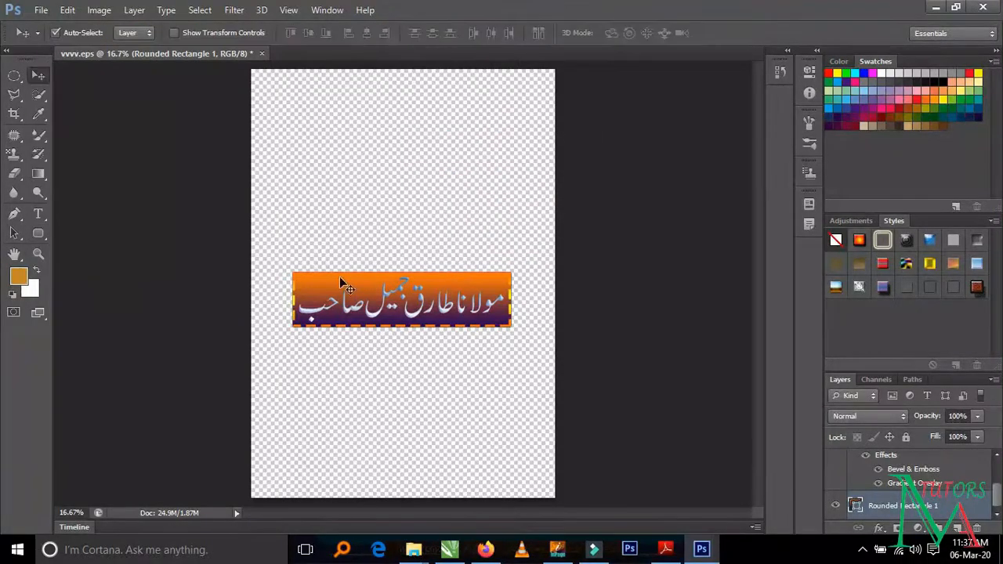
- Try further preset layer styles on the Urdu heading over the gradient and return it to the light blue gradient style
left_click(384, 297)
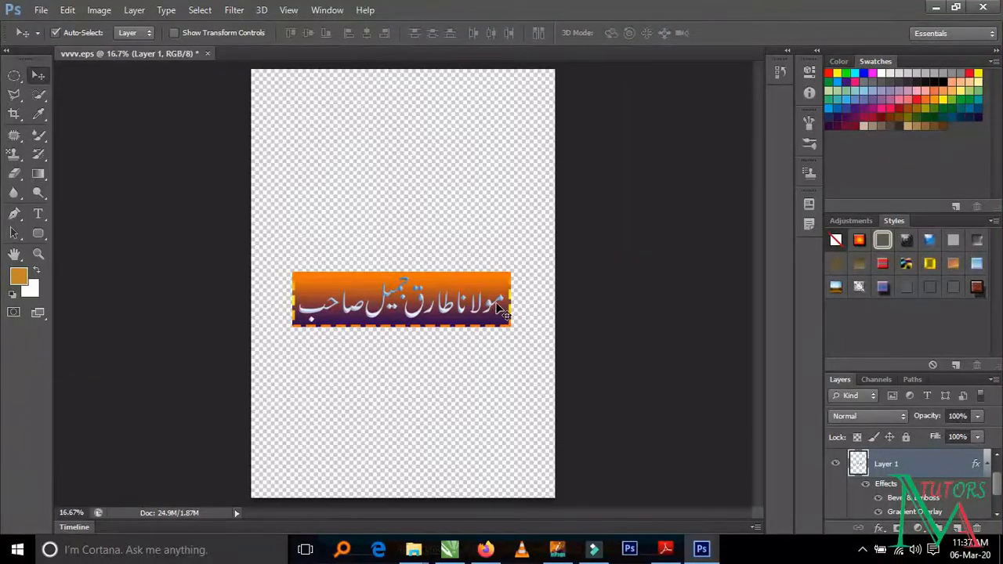
left_click(955, 264)
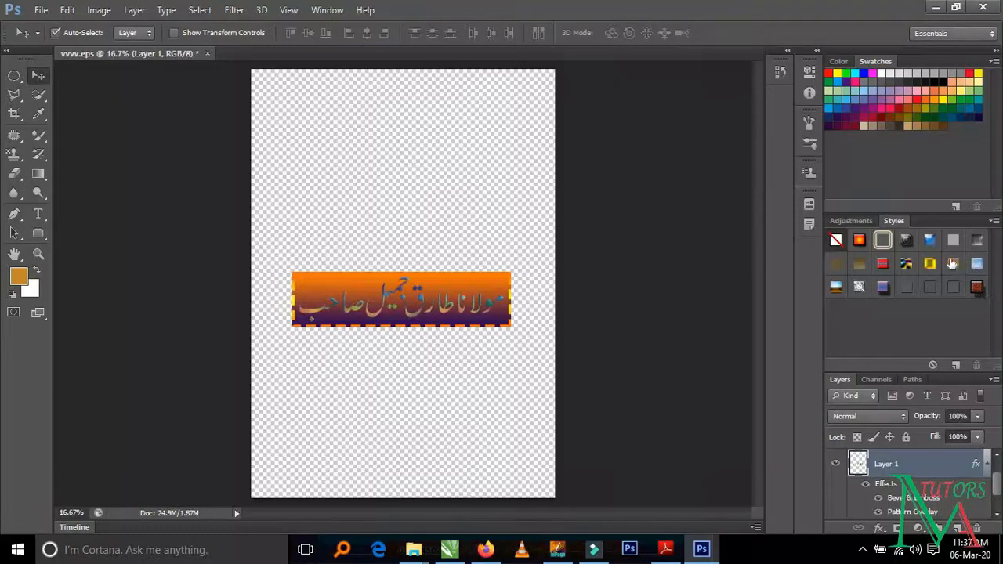
left_click(954, 241)
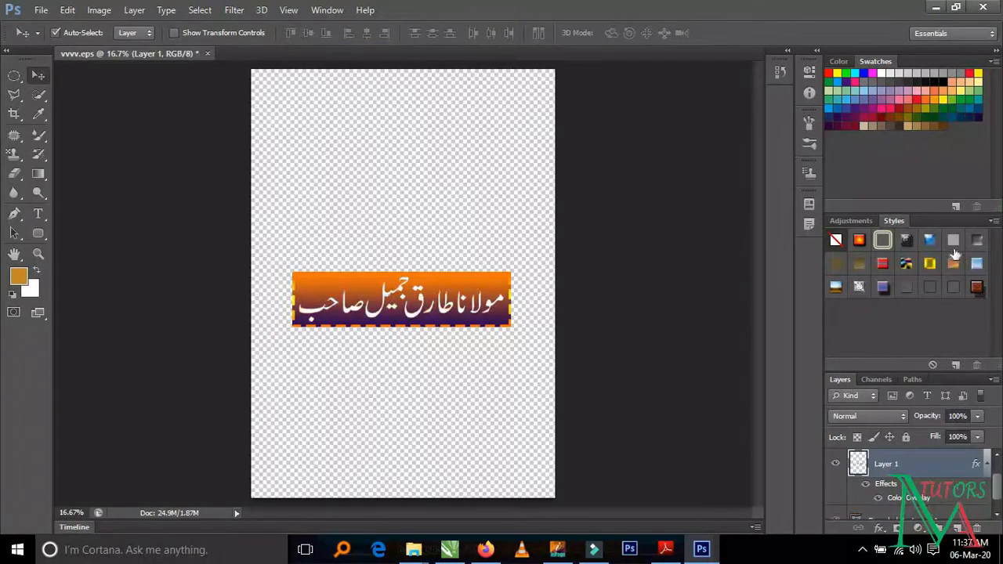
left_click(949, 288)
left_click(933, 290)
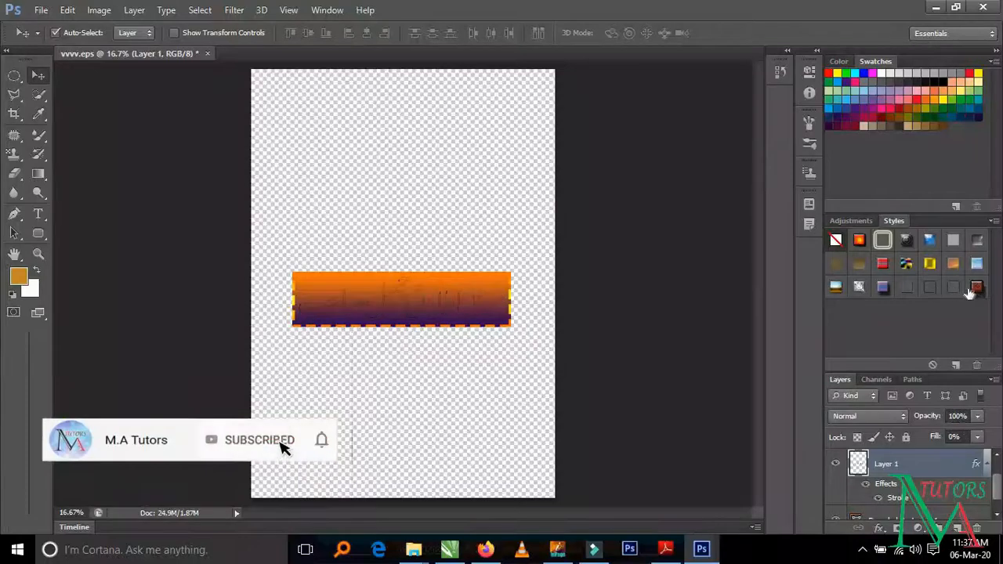
left_click(978, 289)
left_click(860, 288)
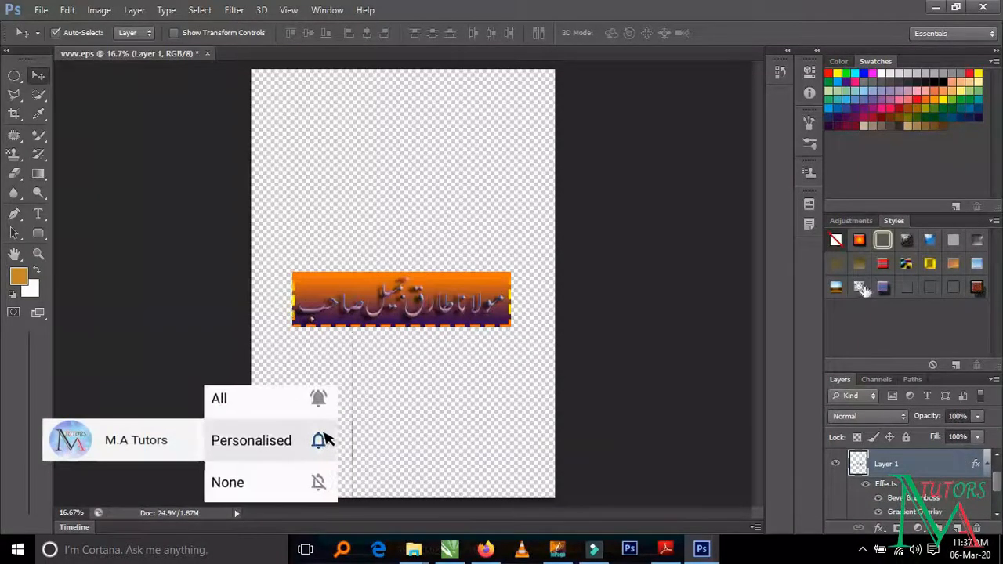
left_click(836, 287)
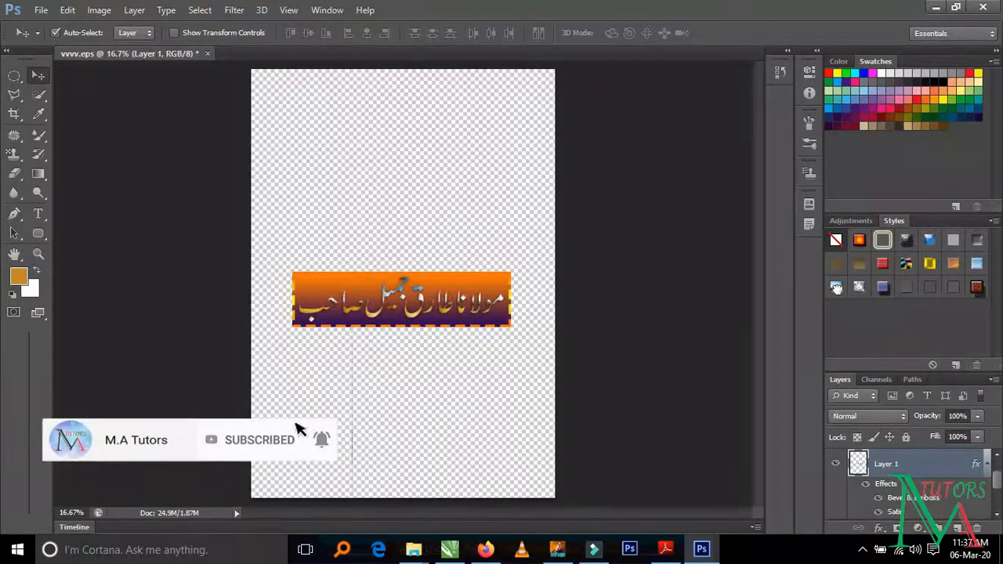
left_click(860, 265)
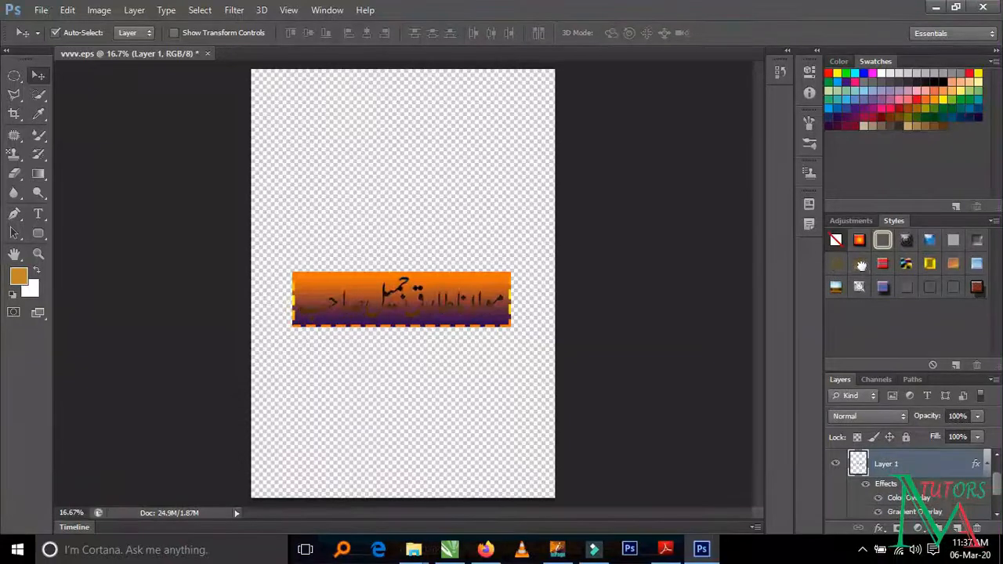
left_click(904, 263)
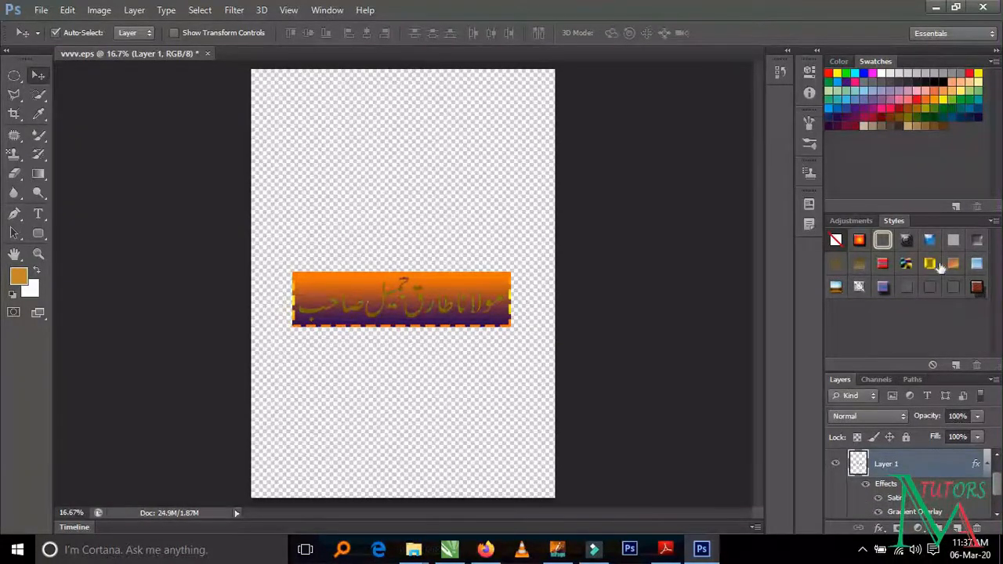
left_click(972, 265)
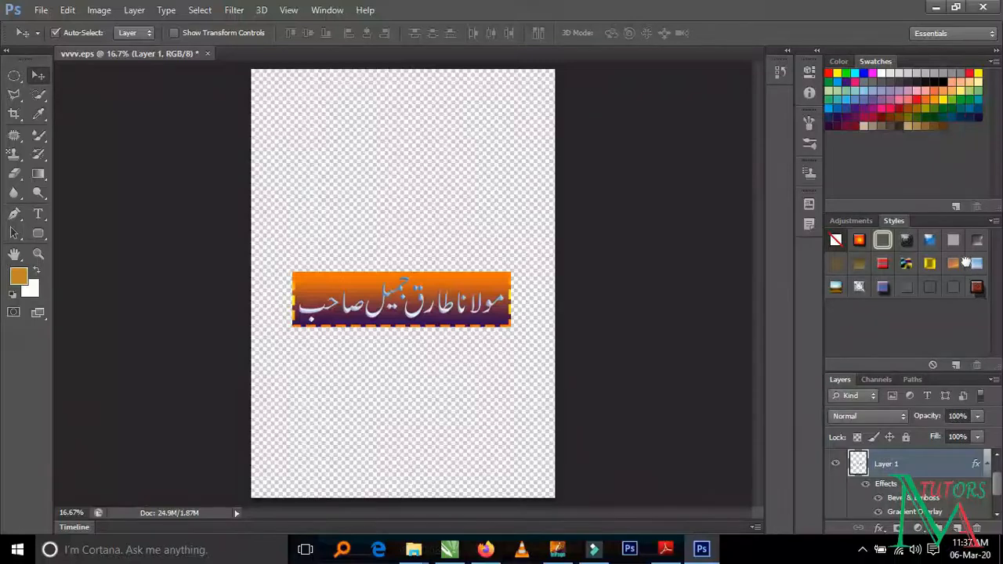
left_click(954, 265)
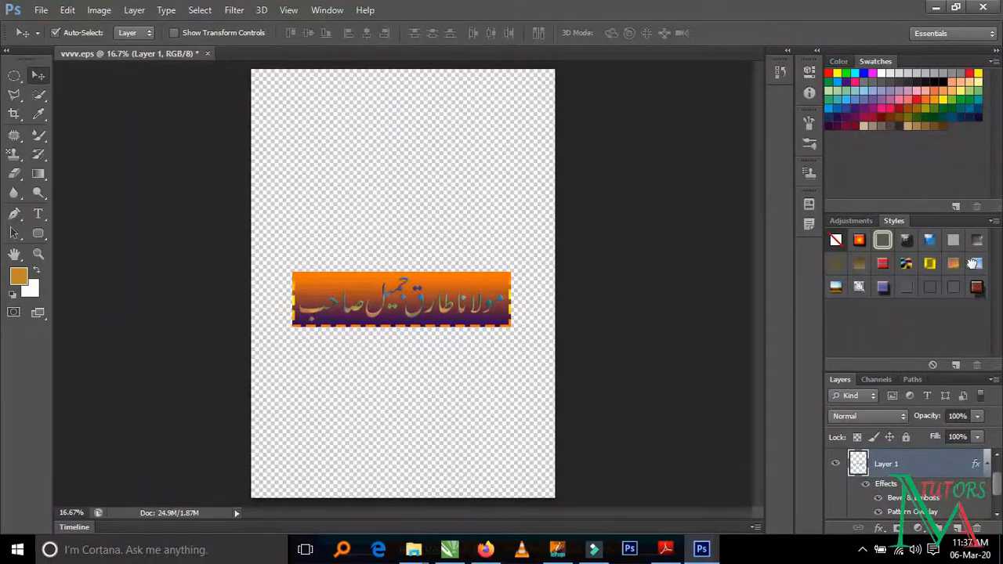
left_click(974, 264)
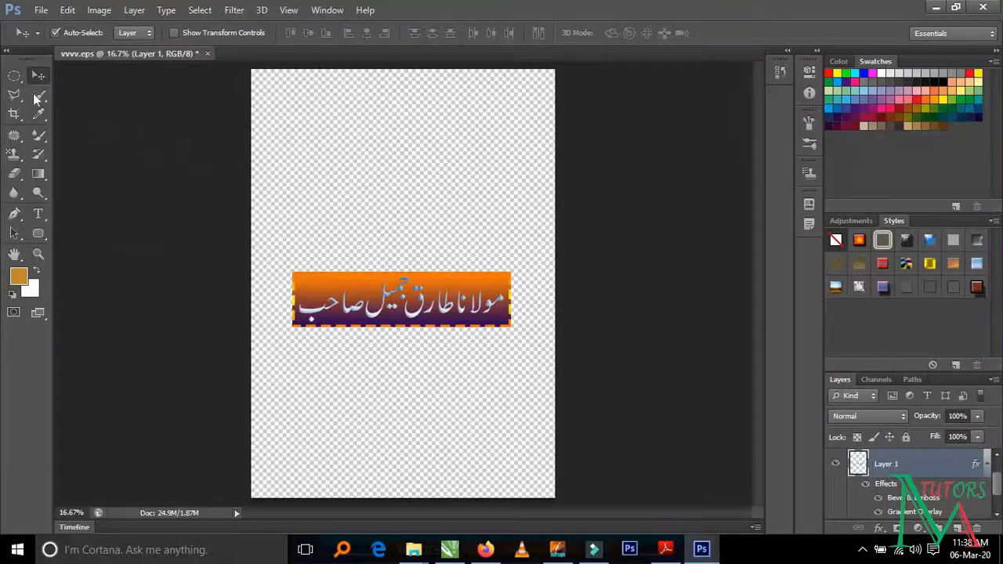
- Lower the rounded rectangle layer's opacity to 87% and deselect the layer
left_click(327, 283)
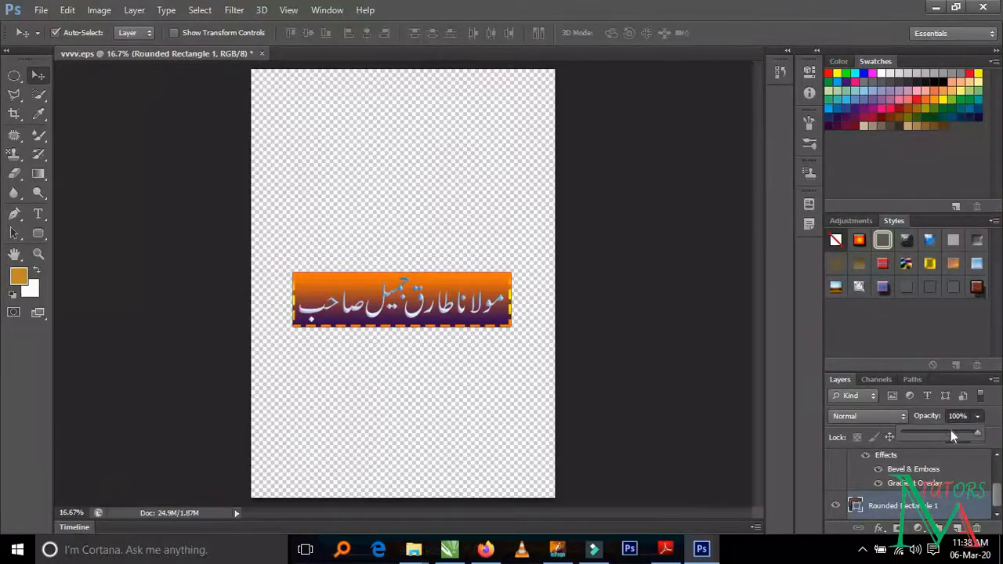
left_click(951, 433)
left_click_drag(956, 437, 968, 441)
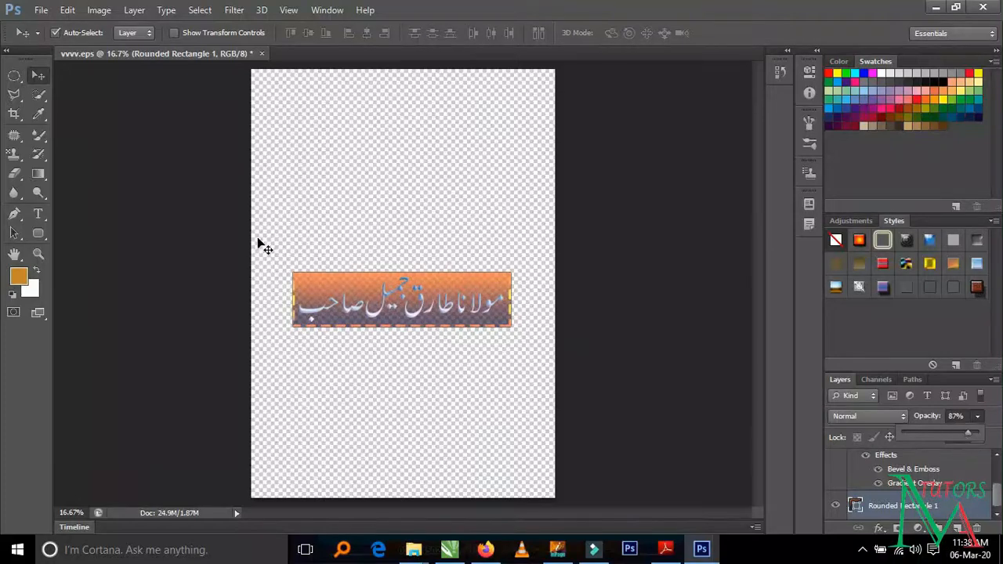
left_click(290, 181)
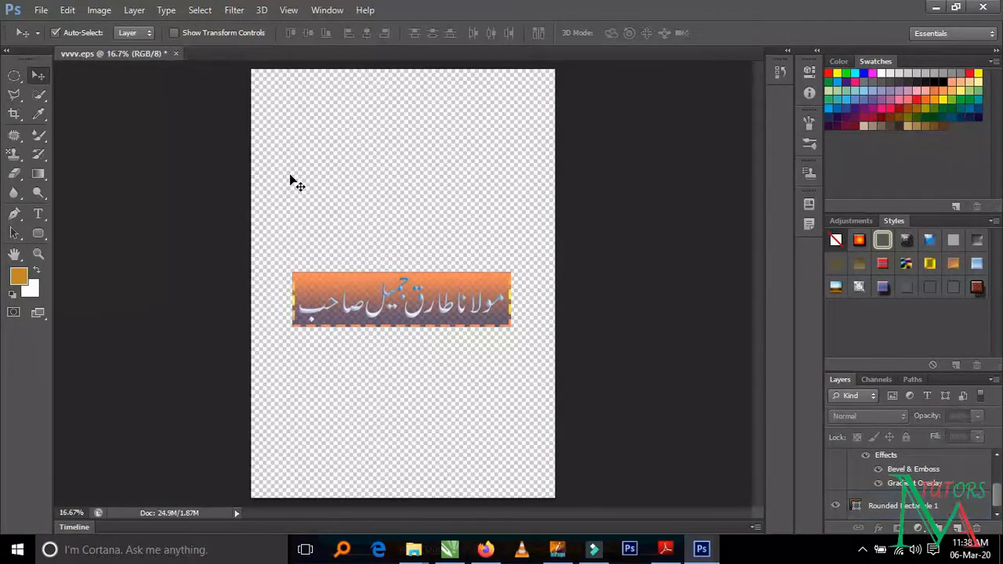
- Save the artwork to the Desktop in PNG format as "Molana Tariq Jameel sahab PNG" with the offered PNG options
key("ctrl+shift+s")
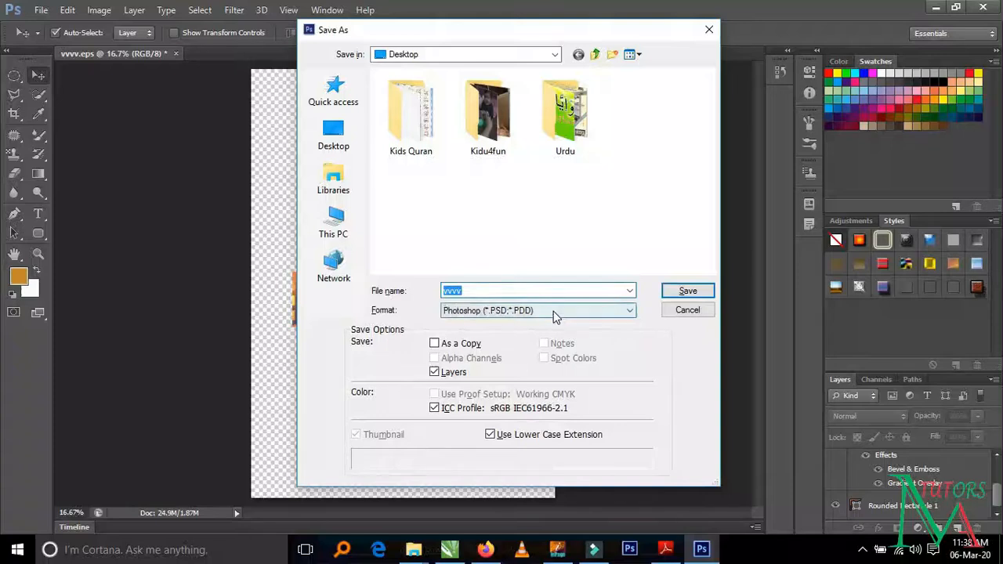
left_click(554, 312)
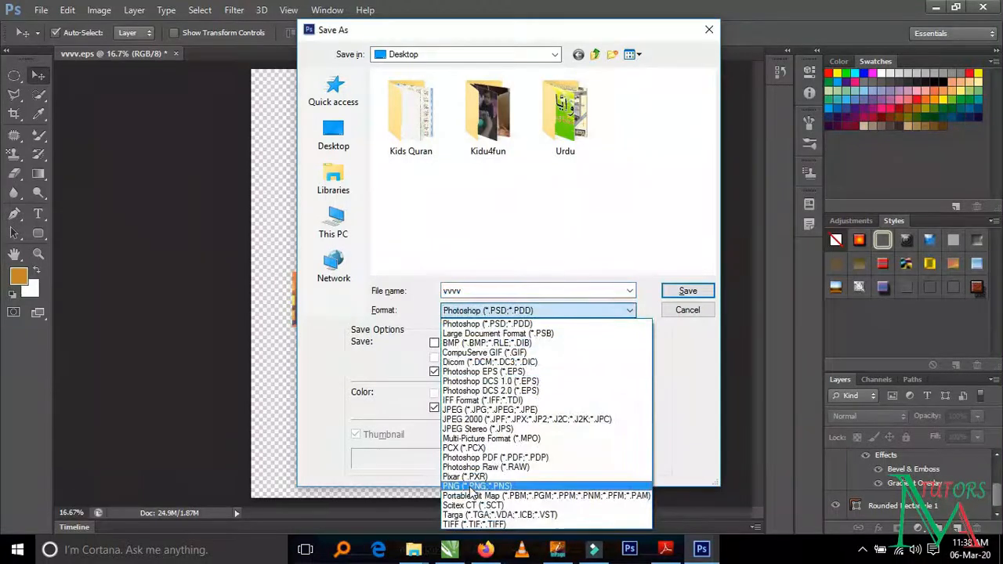
left_click(494, 487)
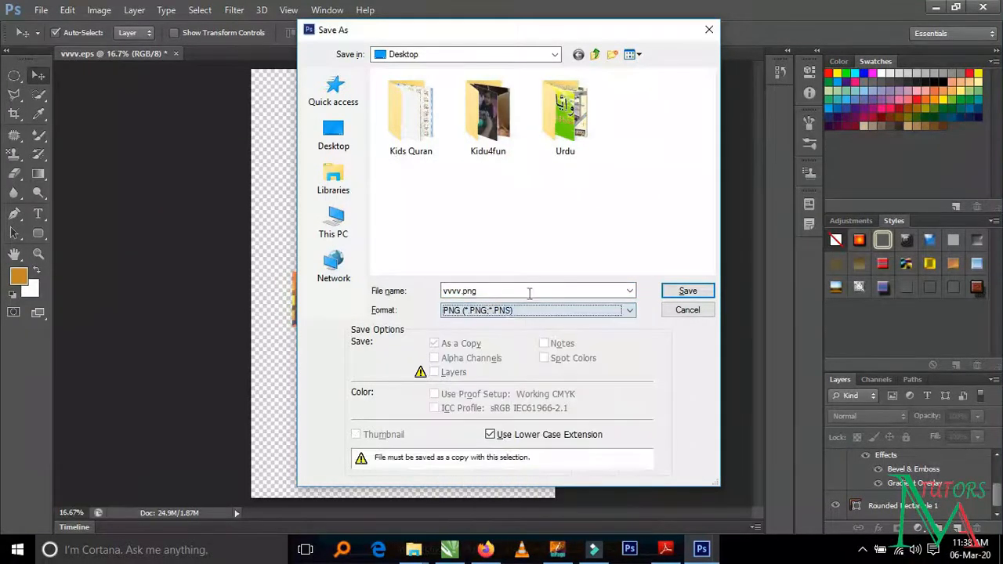
left_click_drag(480, 290, 419, 294)
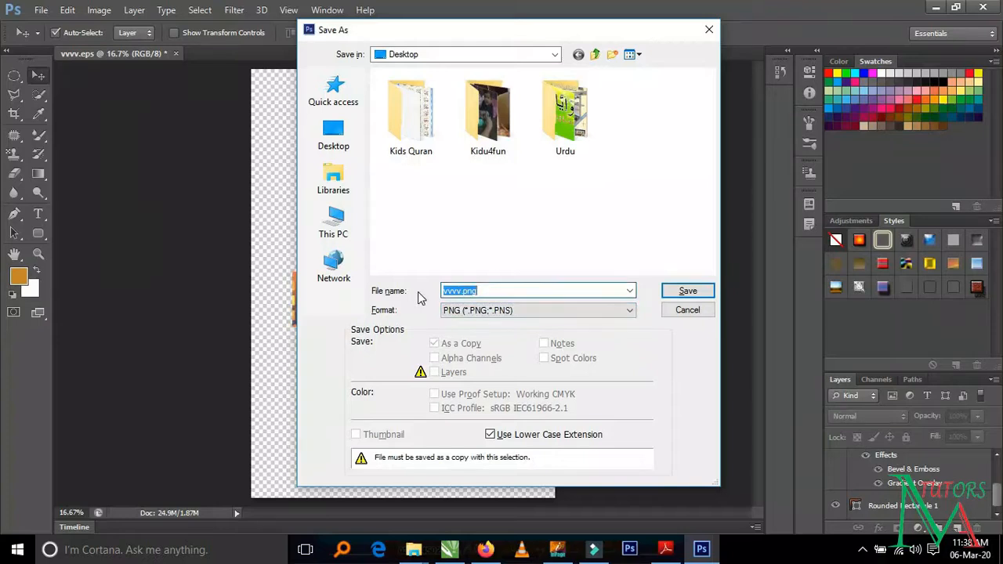
type("Molana Tariq Jam")
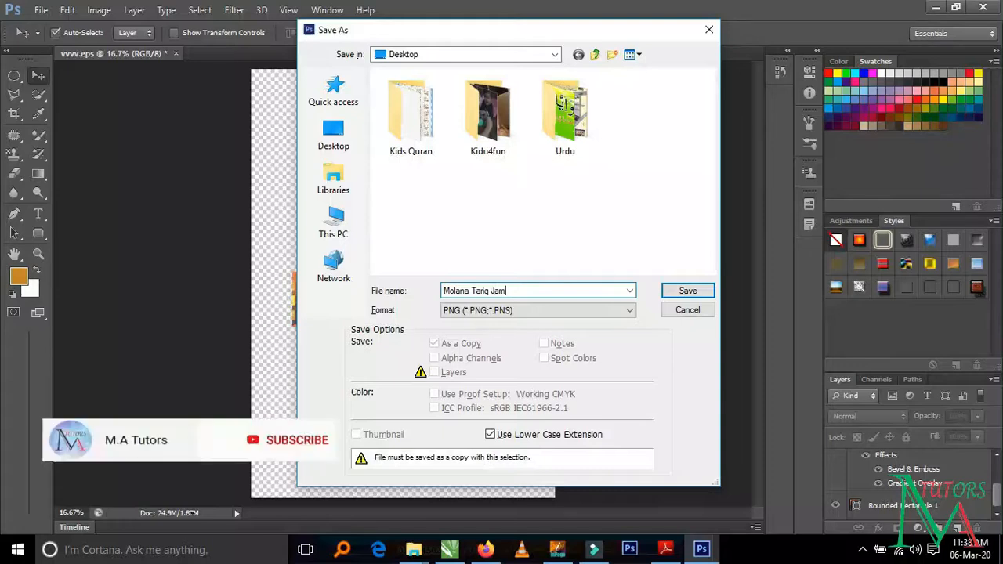
type("eel sahab PNG")
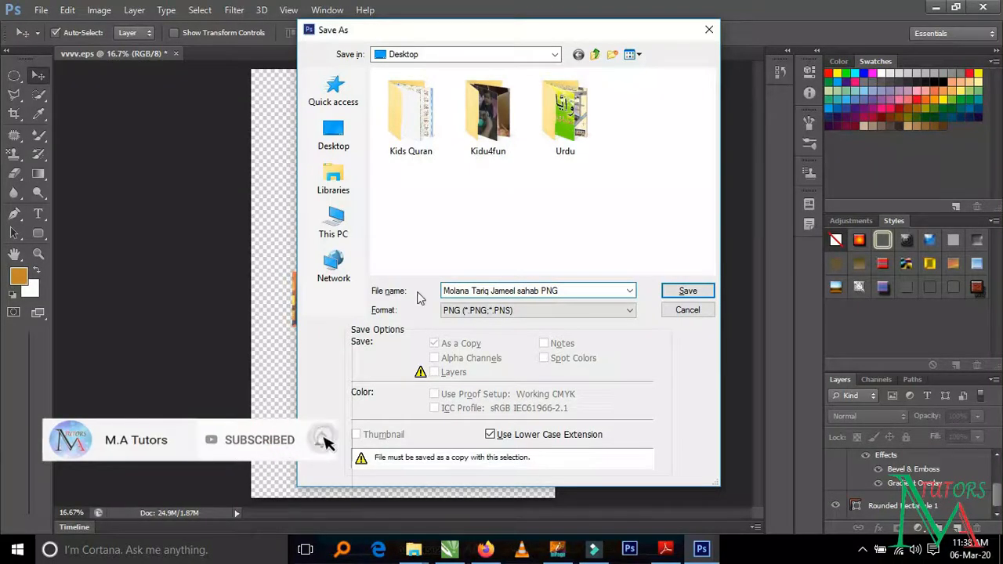
key("Return")
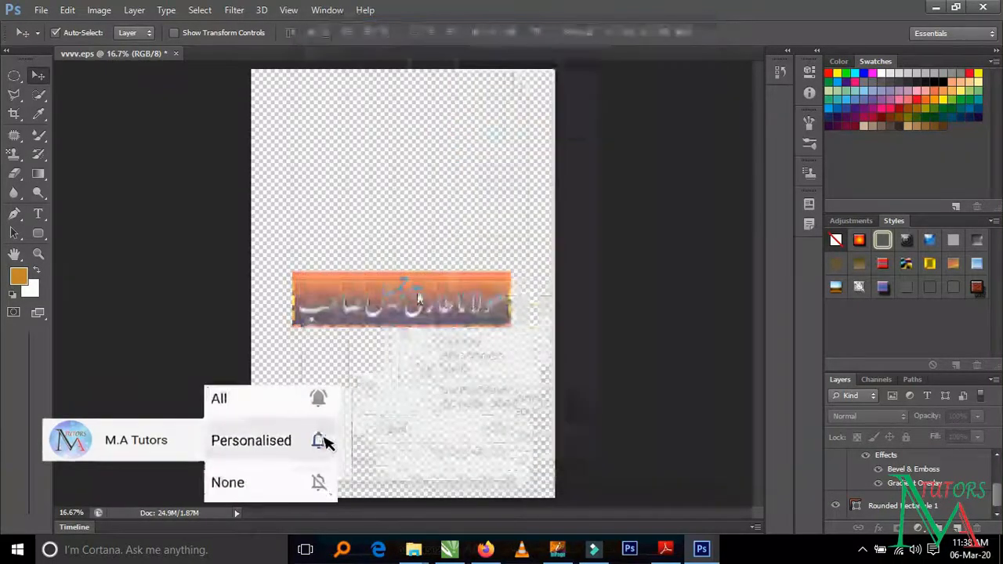
left_click(531, 174)
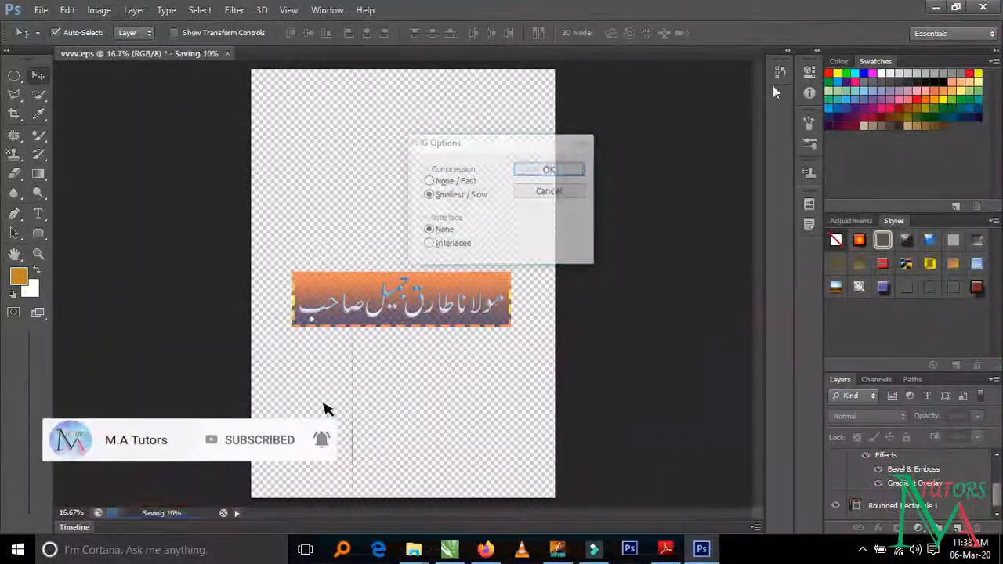
- View the saved PNG from the desktop in Photos and close the viewer
left_click(941, 9)
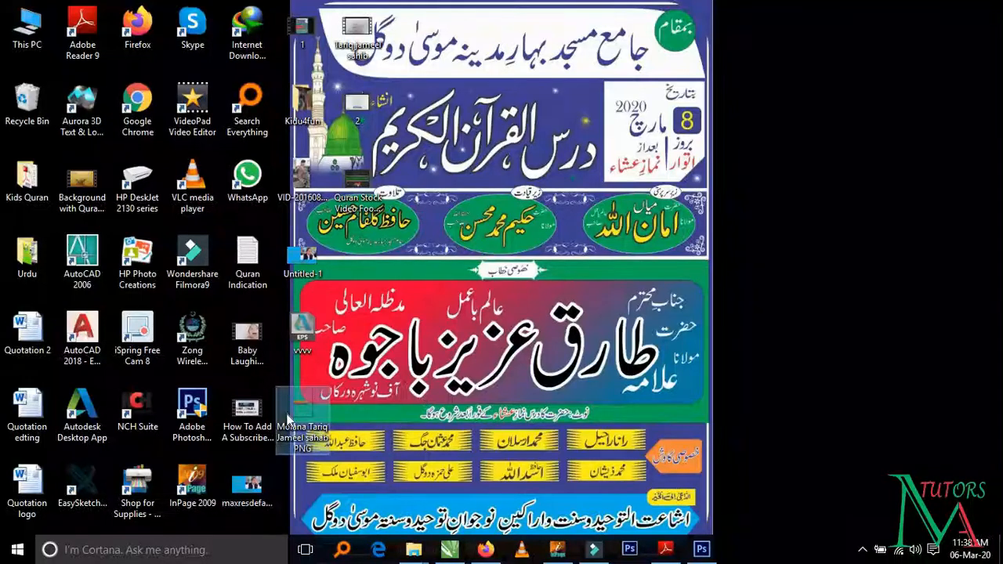
double_click(288, 419)
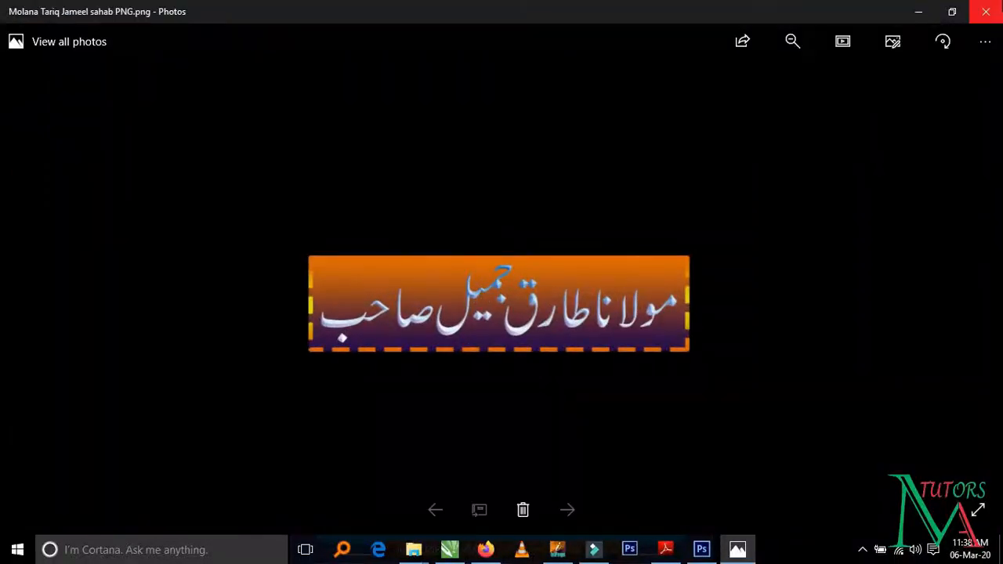
left_click(987, 11)
- Import the saved PNG into Folder 3 in Filmora, add it on track 8 and extend its clip to the project's end
left_click_drag(314, 431, 423, 188)
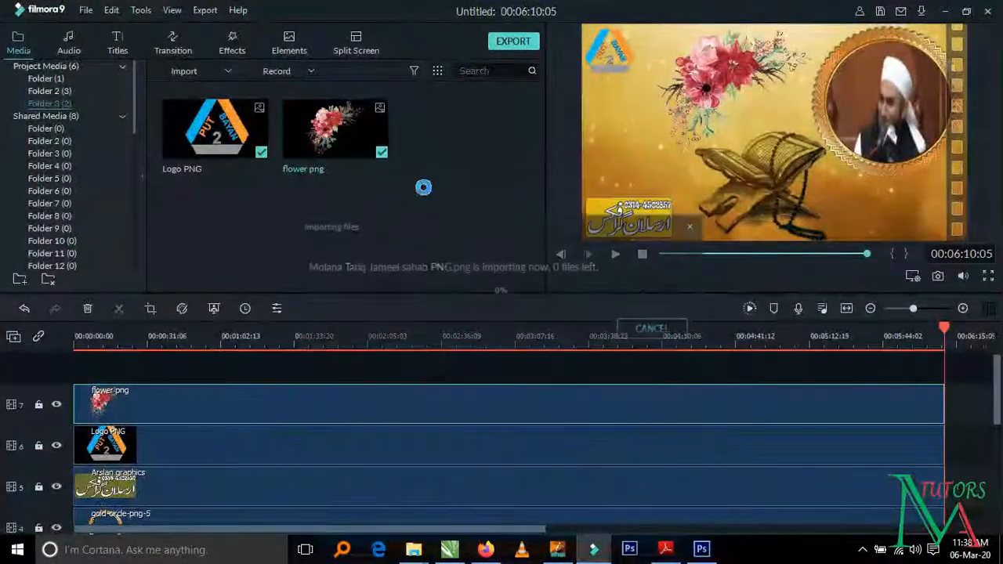
left_click_drag(100, 386, 84, 402)
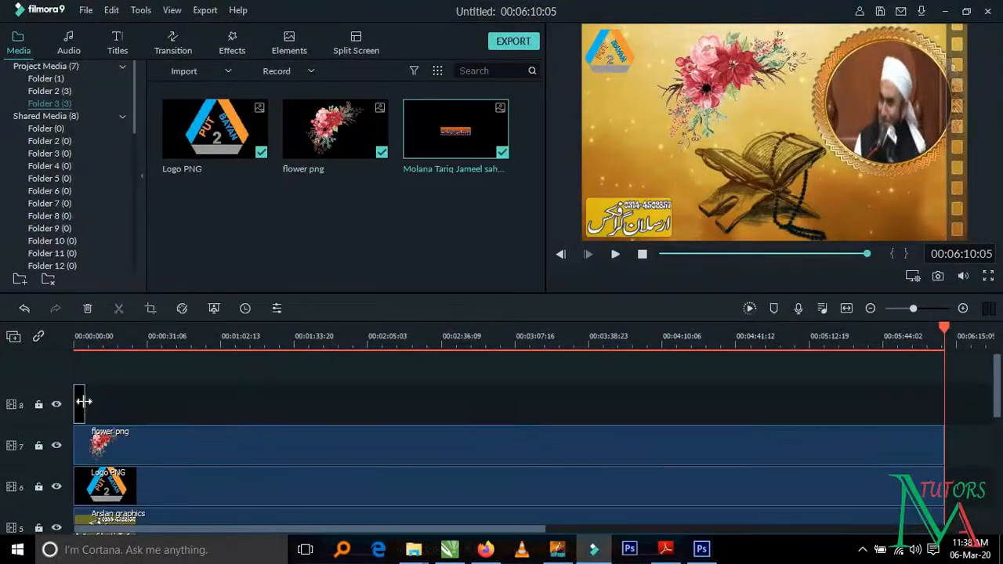
left_click_drag(278, 405, 943, 457)
- Preview the video at 00:03:13:02 and move the heading image directly below the circular gold portrait frame
left_click(770, 255)
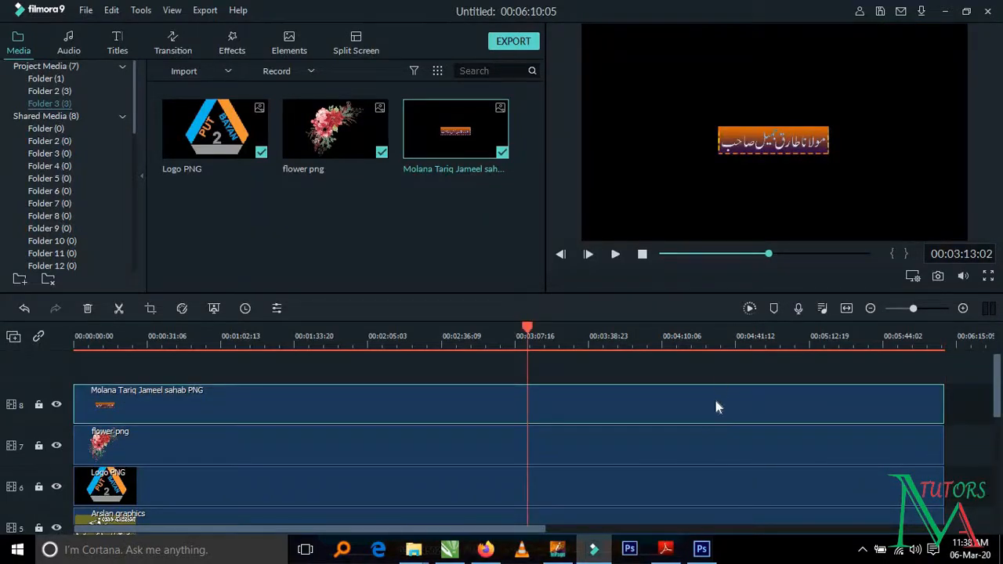
double_click(714, 423)
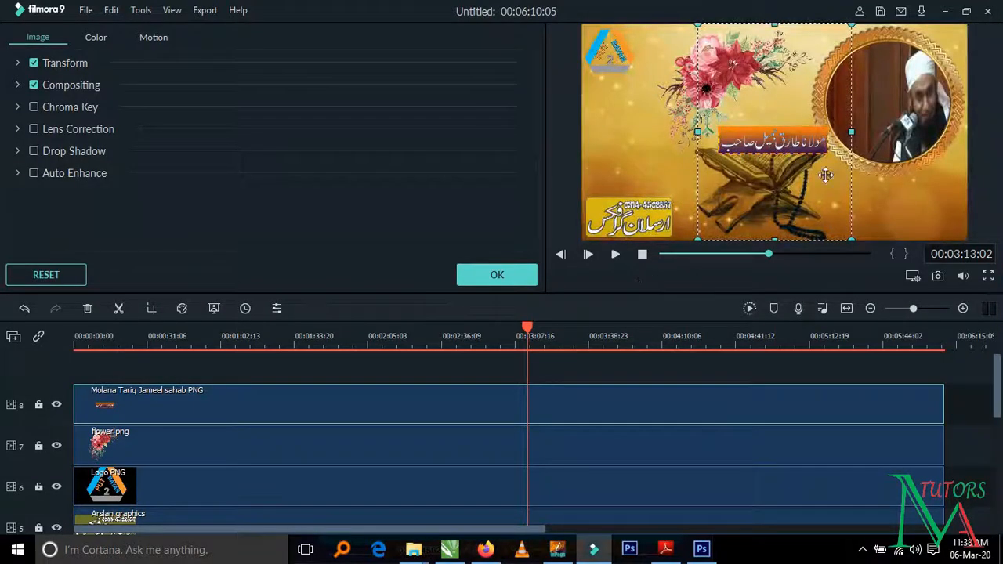
left_click_drag(825, 175, 891, 202)
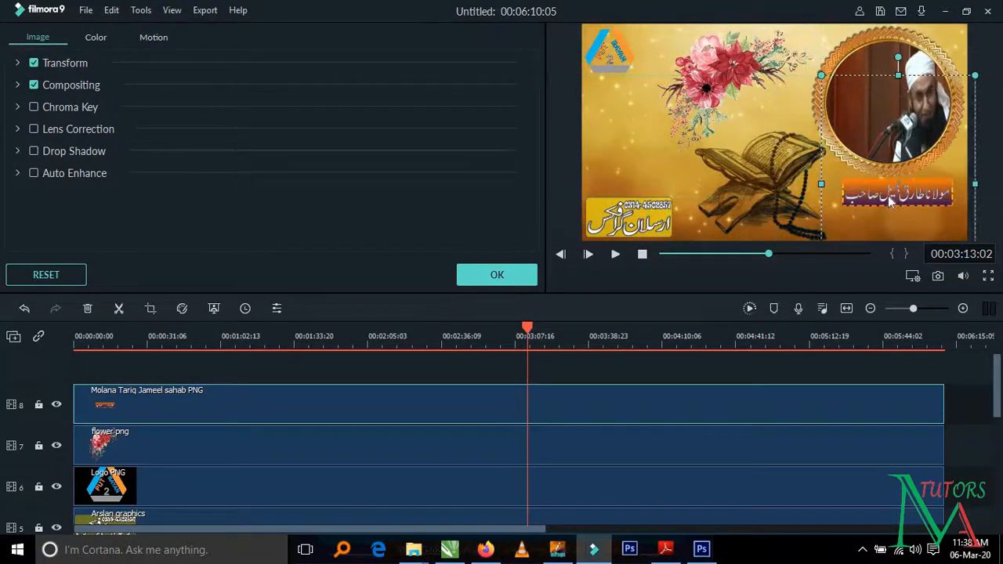
- Enlarge the heading image in the preview and position it just below the circular gold portrait frame
left_click_drag(818, 77, 786, 30)
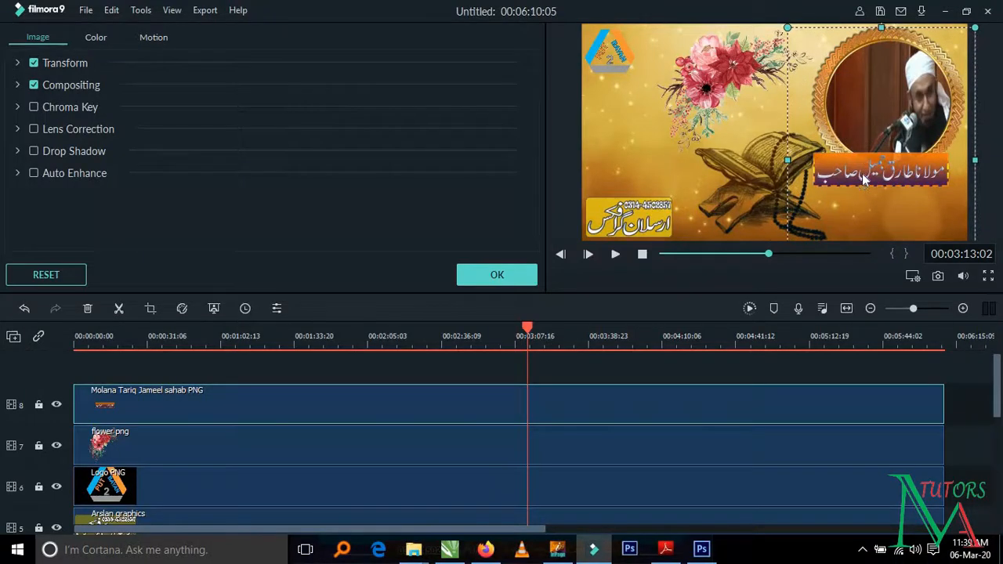
mouse_move(873, 189)
left_mouse_down()
mouse_move(878, 222)
mouse_move(877, 195)
mouse_move(873, 208)
left_mouse_up()
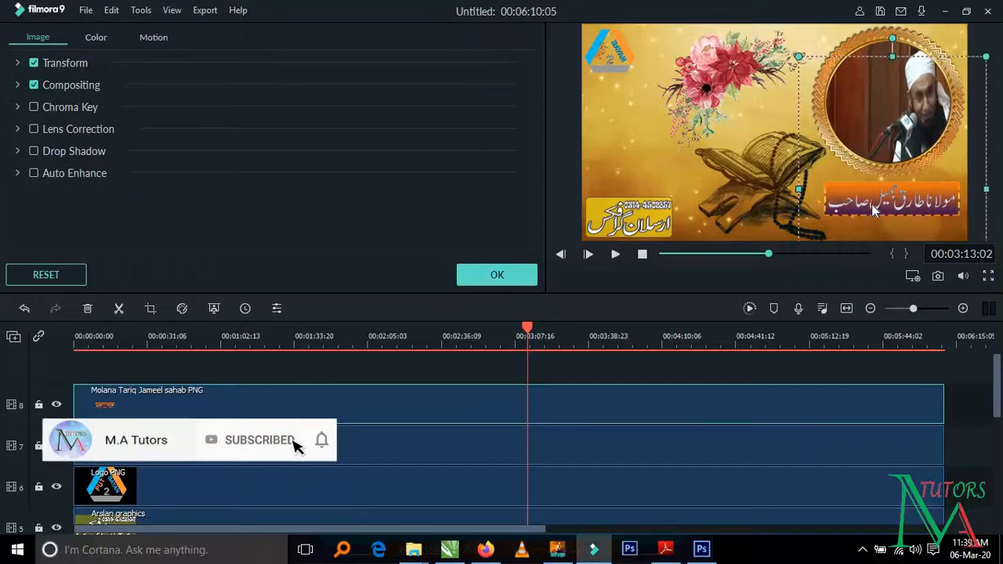
- Play the video from 00:03:13:02, skip ahead in stages to about 00:05:11 to check the heading, and pause
left_click(617, 255)
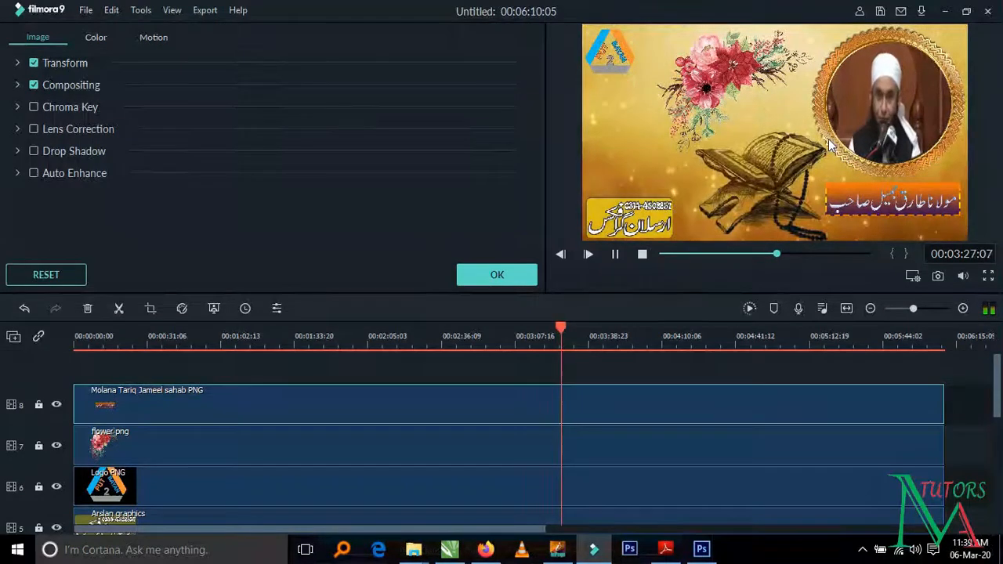
left_click(786, 253)
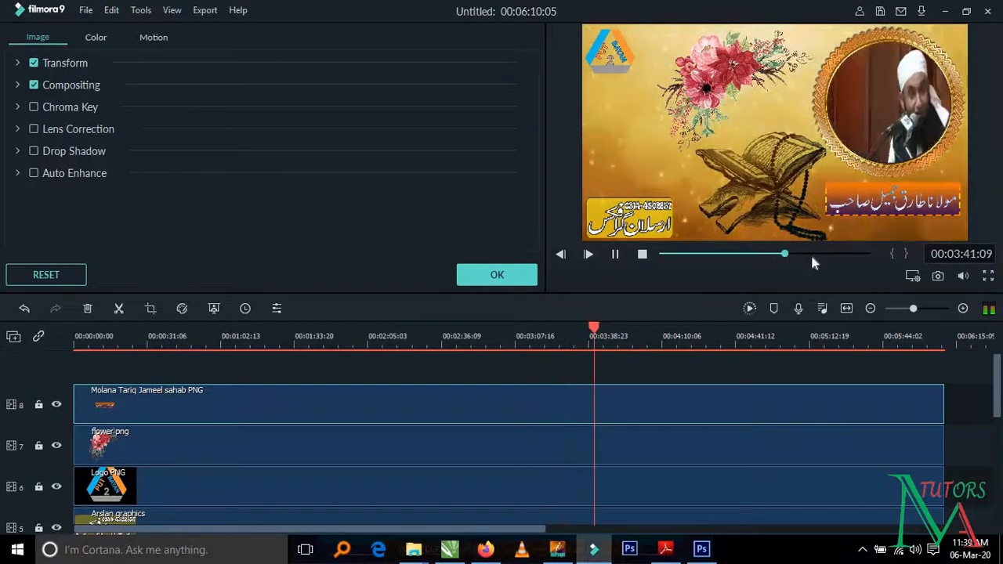
left_click(808, 254)
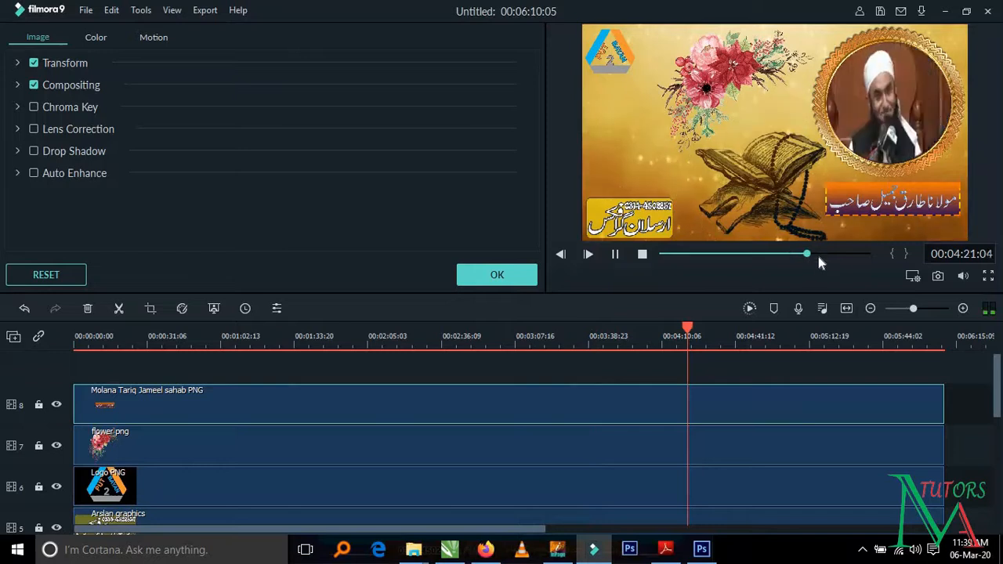
left_click(817, 253)
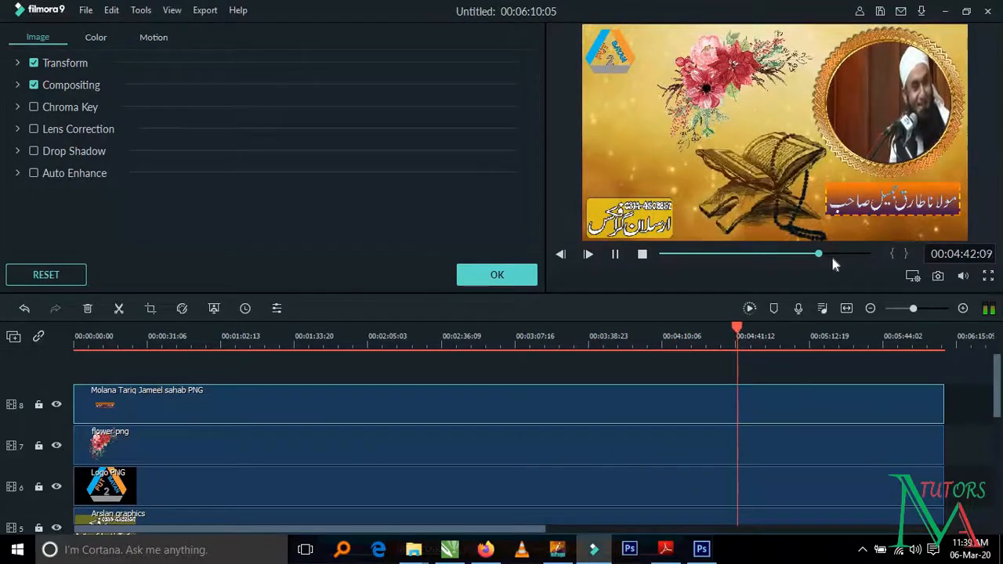
left_click(832, 256)
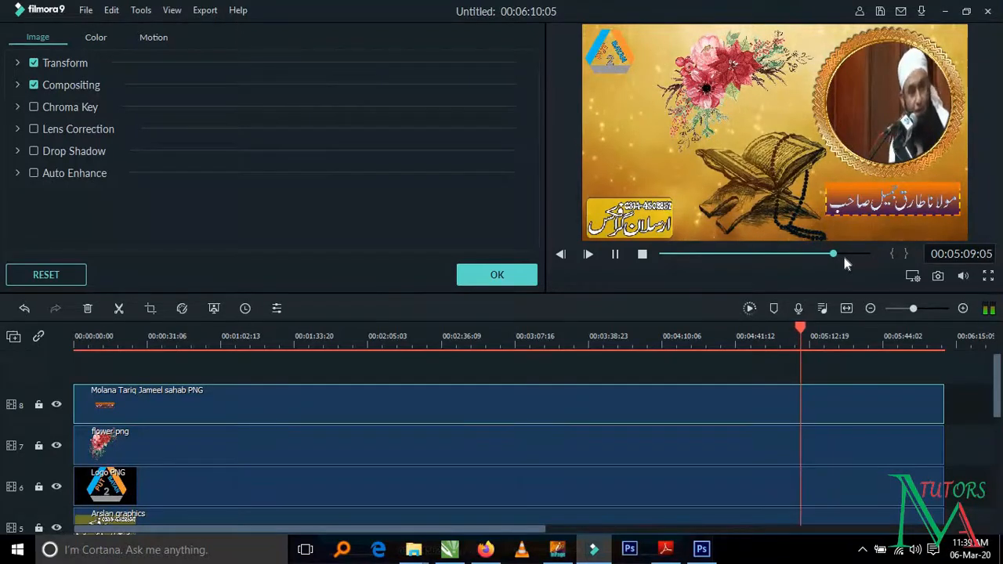
left_click(616, 254)
- View the settings of the speaker's video clip on track 3, and briefly play the video from 00:05:11:19 before pausing
scroll(623, 377, "down", 1)
scroll(623, 376, "down", 1)
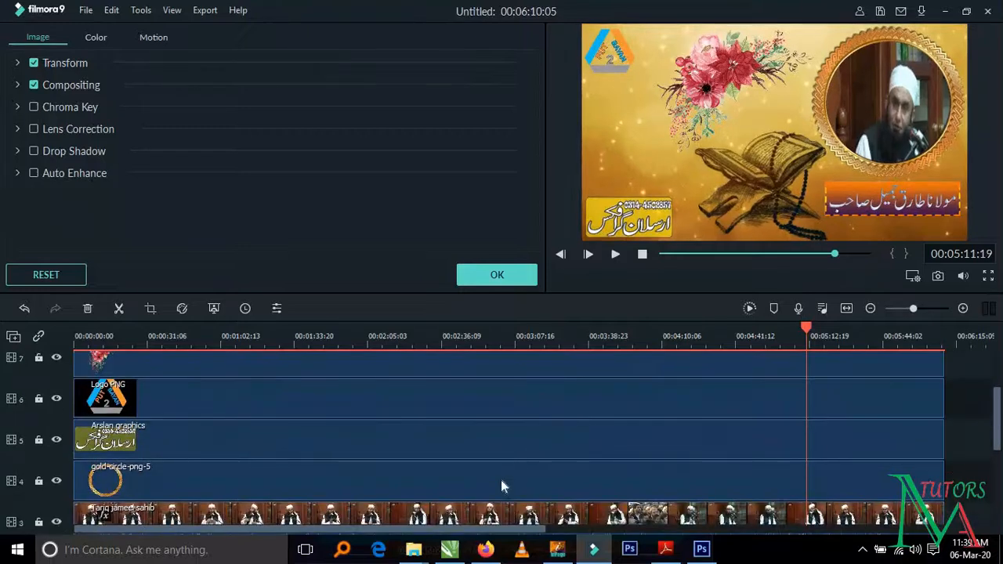
left_click(508, 511)
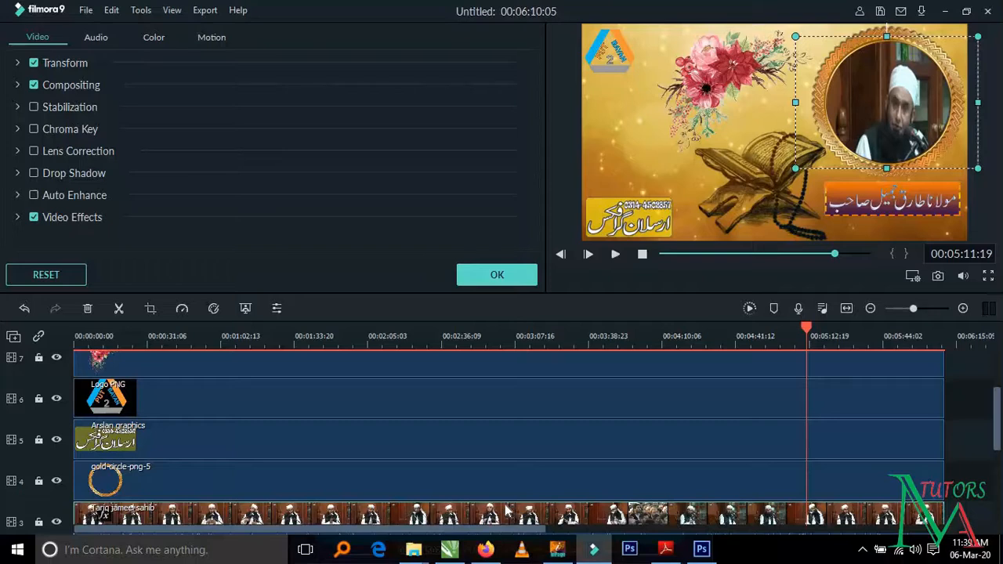
left_click(615, 254)
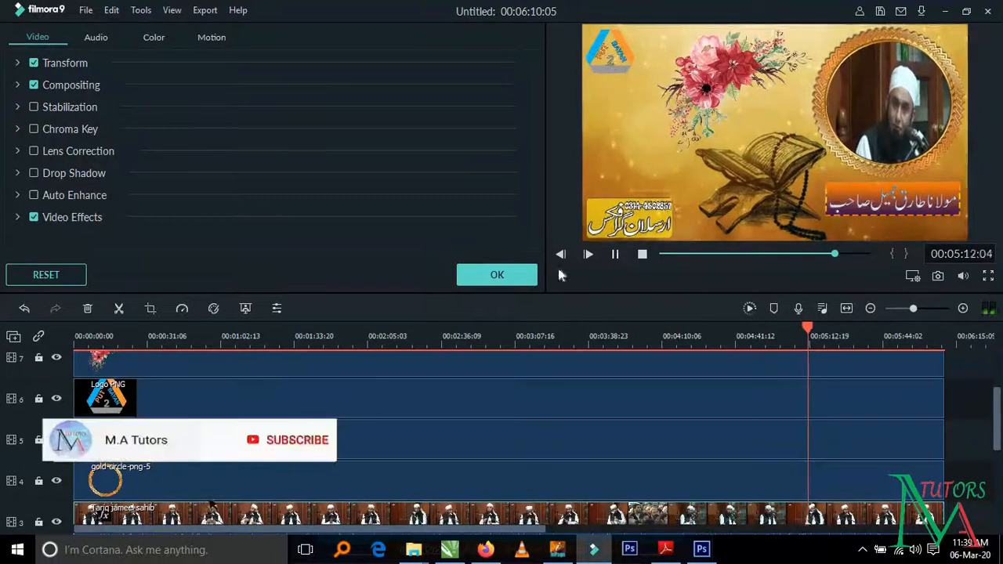
left_click(615, 254)
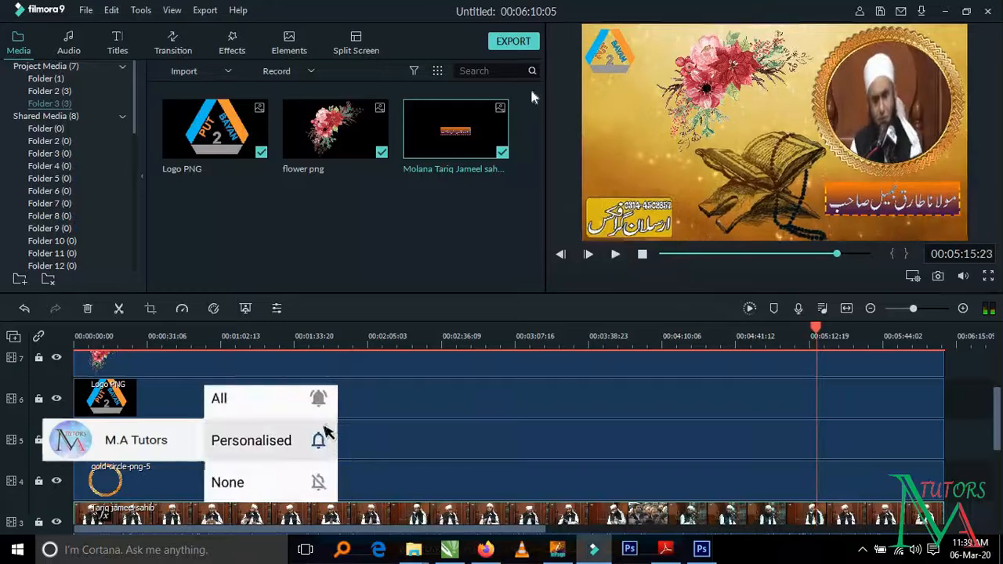